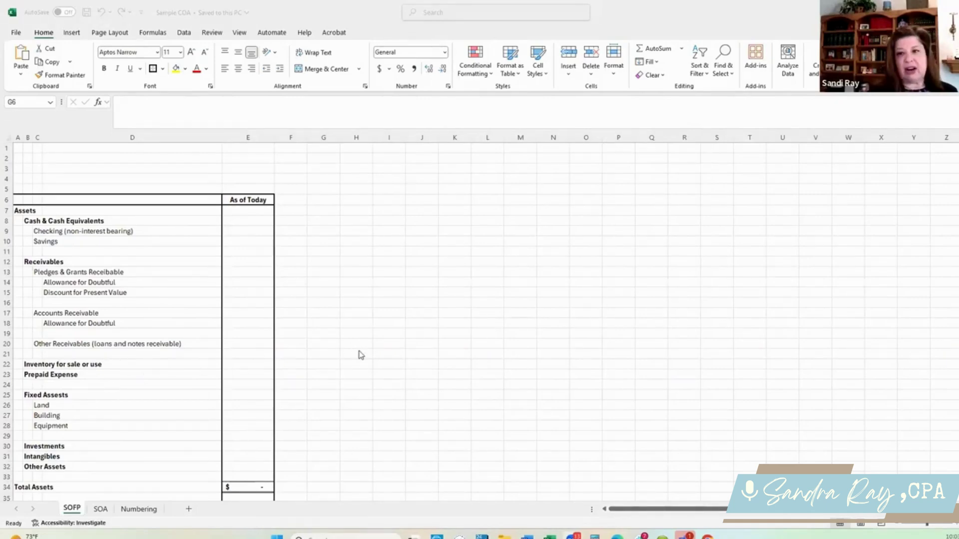
Review the As of Today column and the Checking and Savings rows under Cash & Cash Equivalents on the SOFP sheet
scroll(360, 354, down, 1)
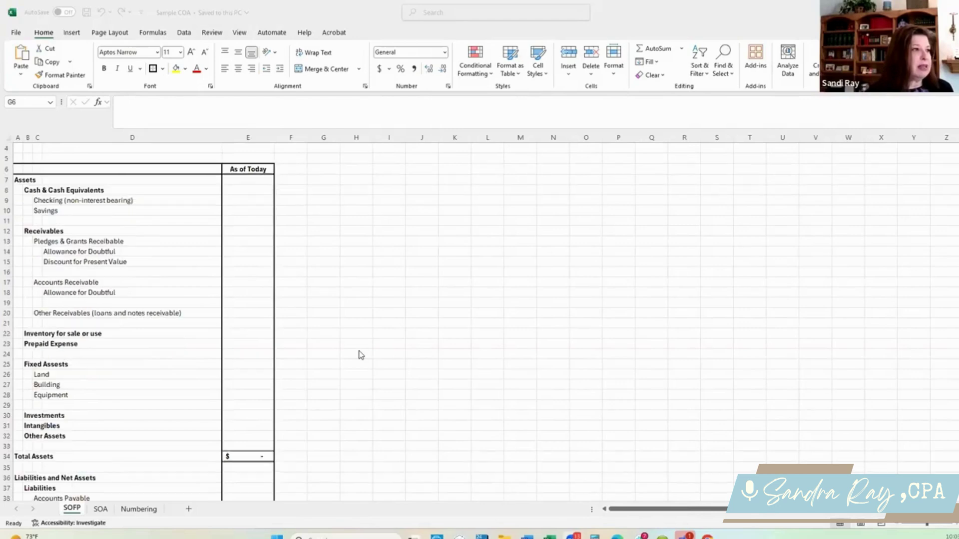
click(242, 169)
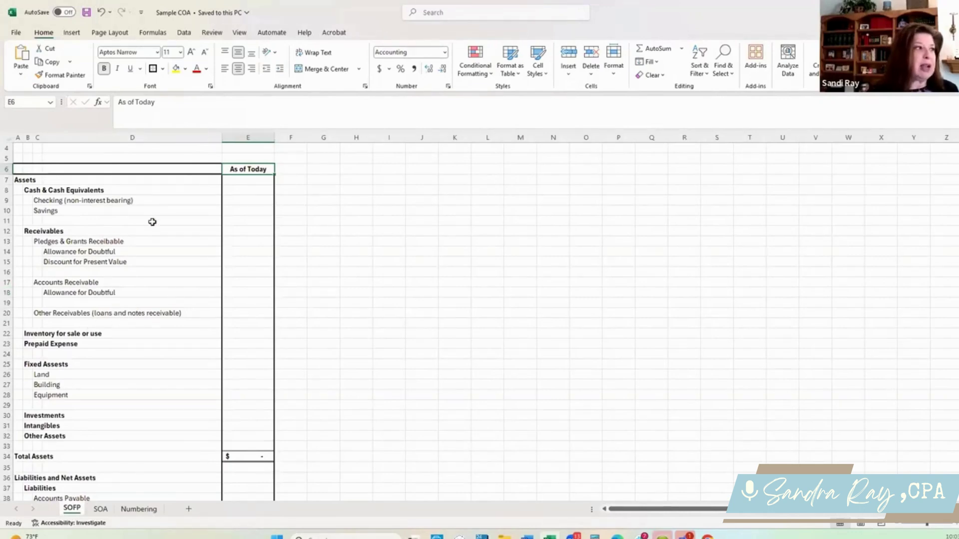
click(27, 190)
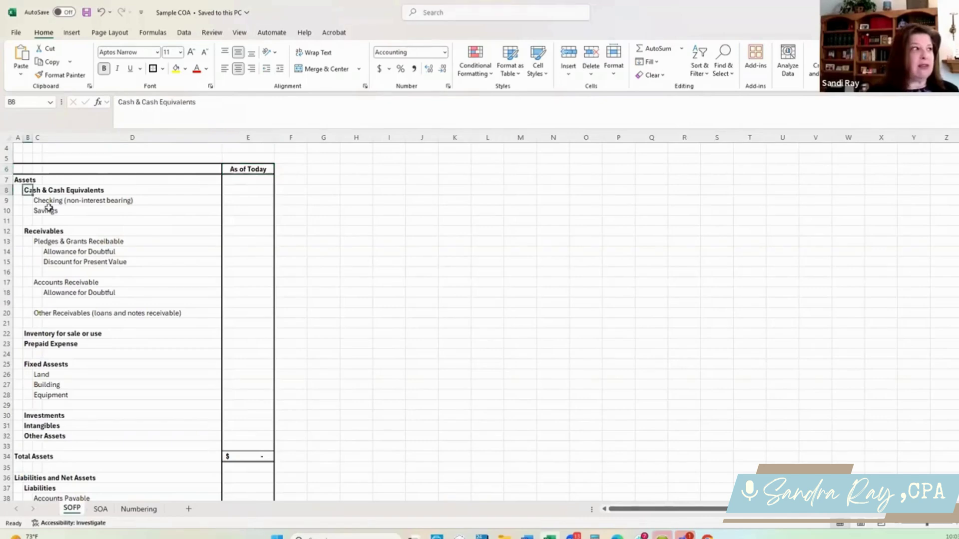
click(7, 190)
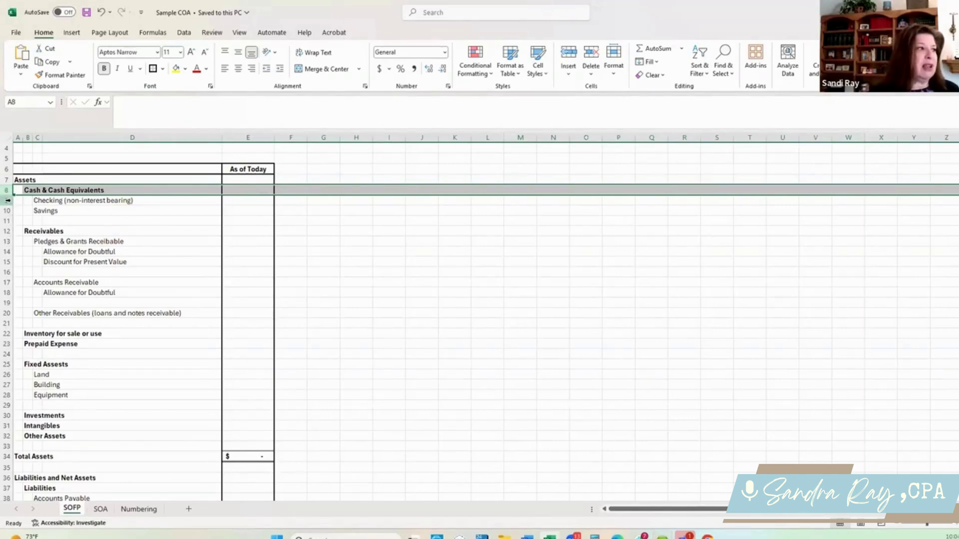
click(7, 199)
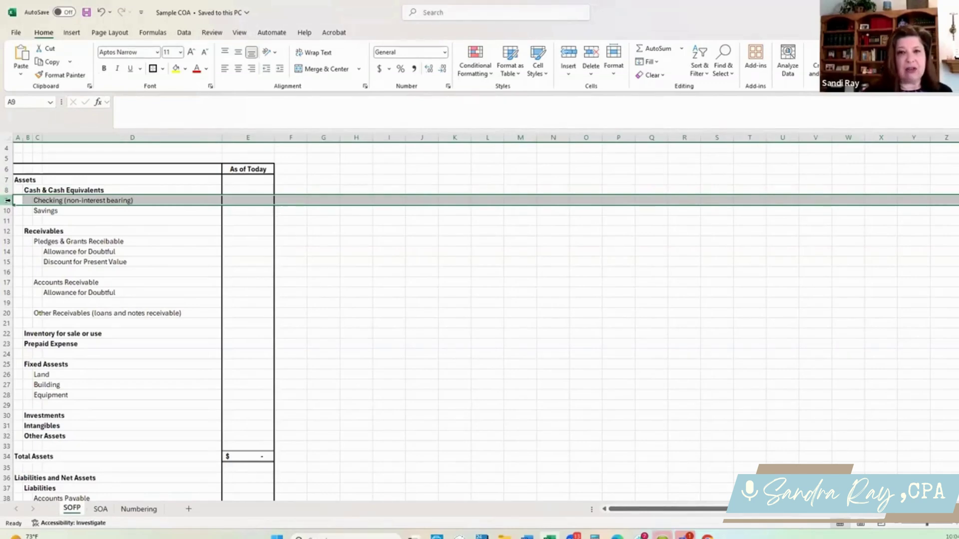
scroll(8, 200, up, 1)
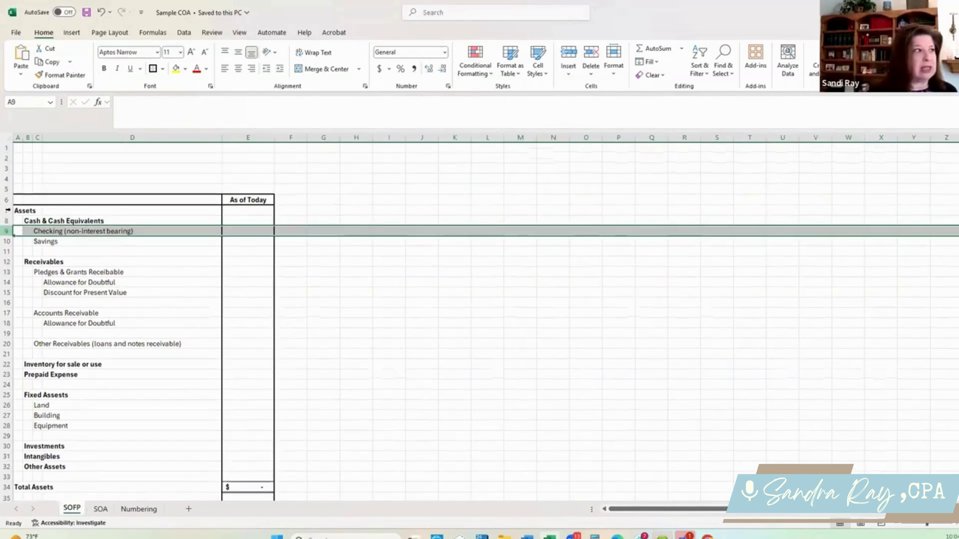
click(8, 242)
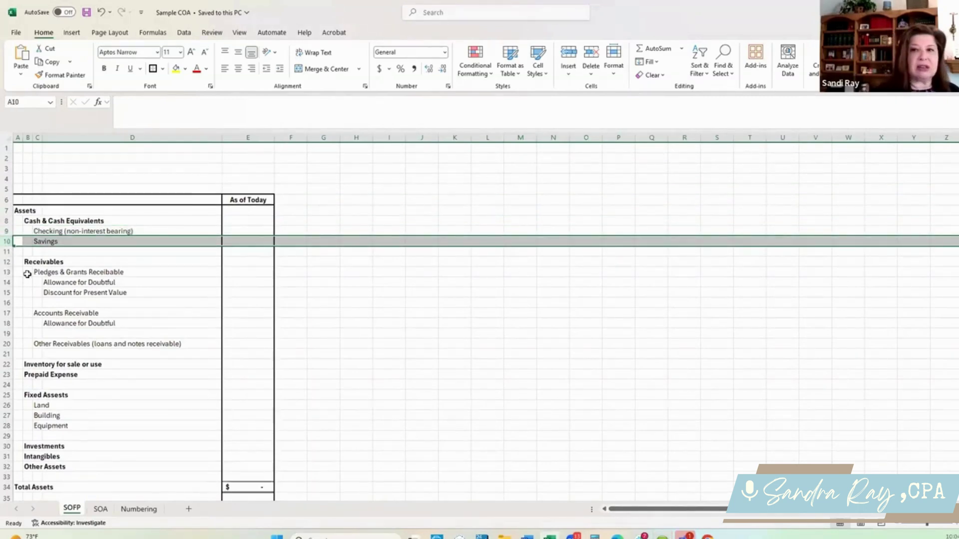
Review the Receivables section row by row, covering pledges and grants, accounts receivable, their allowances and discount, and other receivables
scroll(27, 274, down, 1)
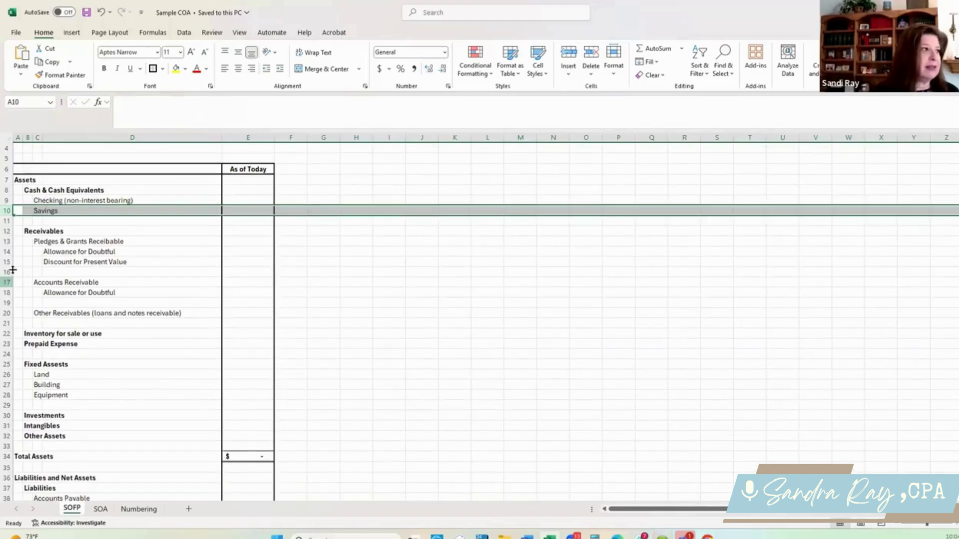
click(4, 233)
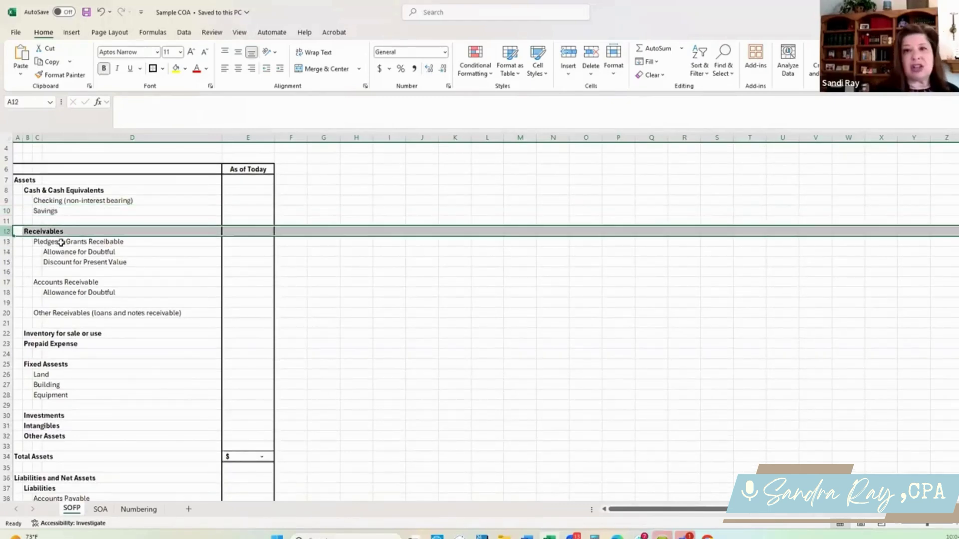
click(7, 241)
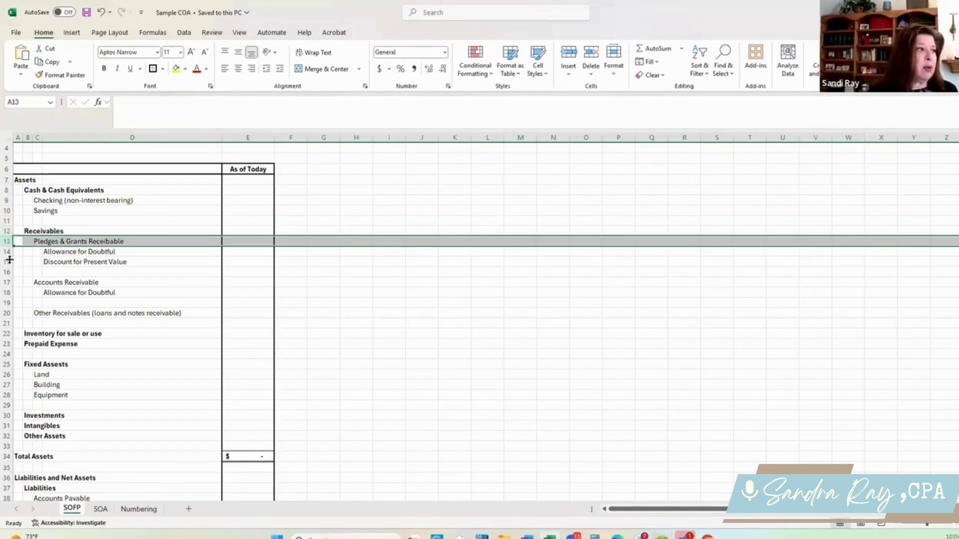
click(7, 251)
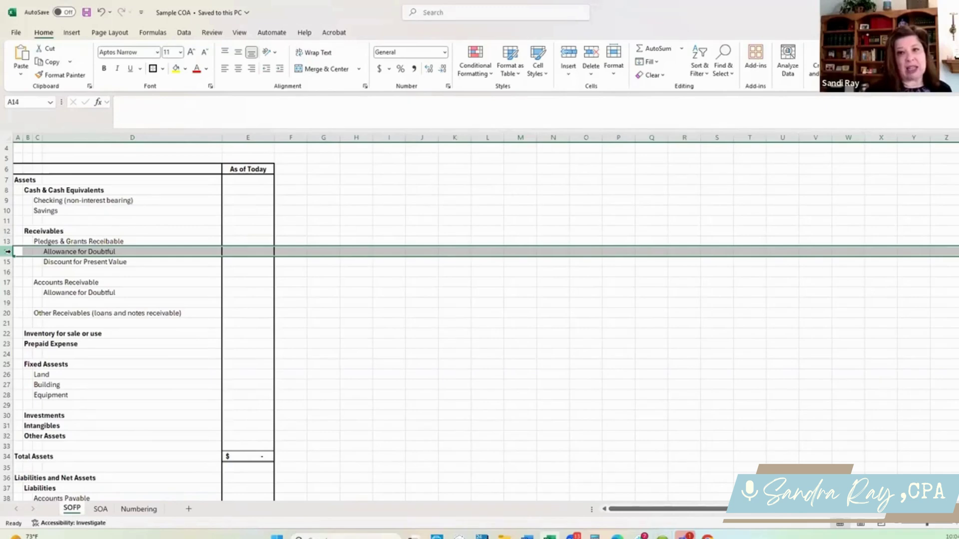
scroll(8, 252, up, 1)
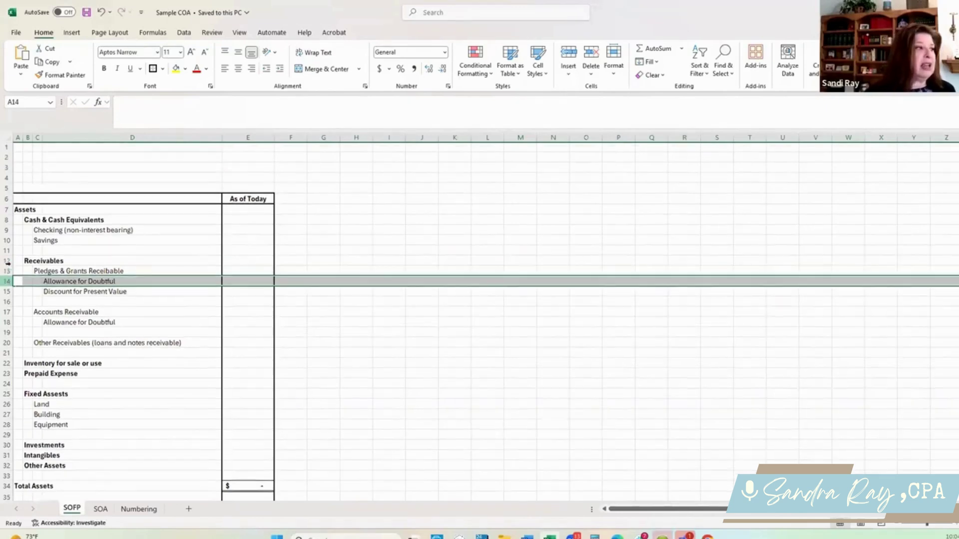
click(8, 292)
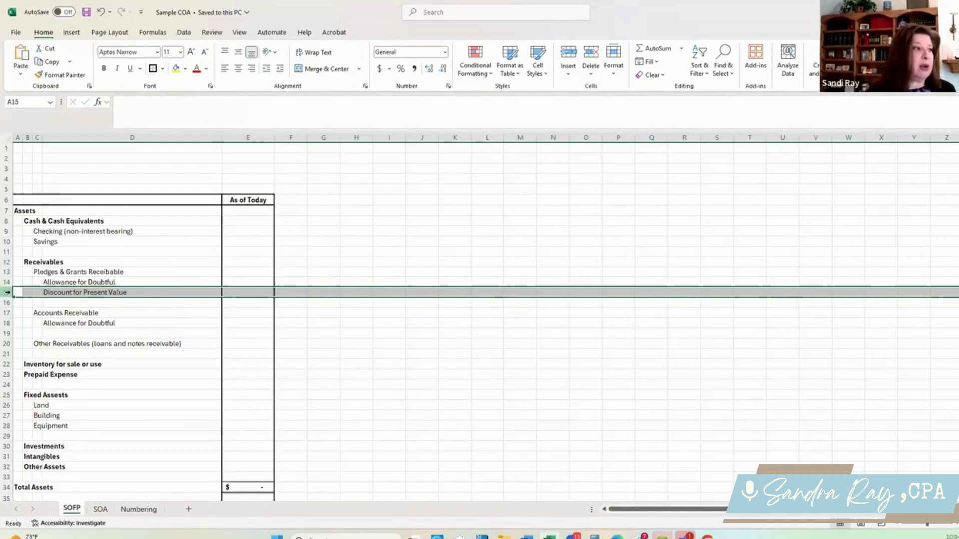
scroll(62, 308, down, 1)
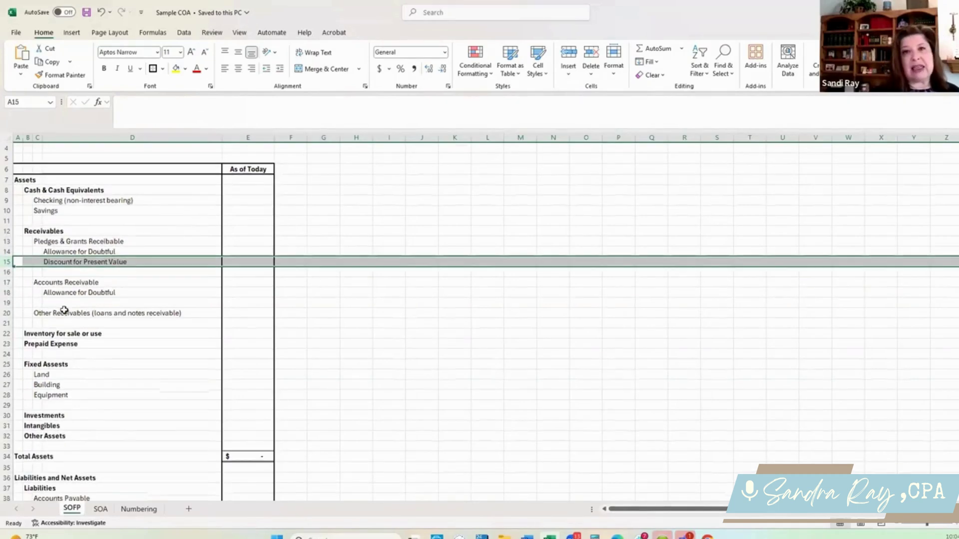
click(34, 242)
shift+click(32, 262)
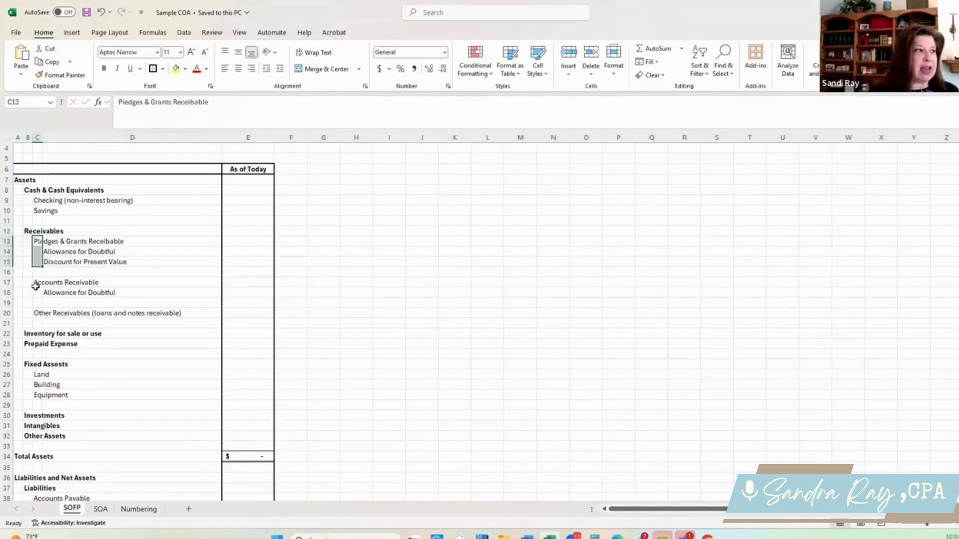
click(35, 285)
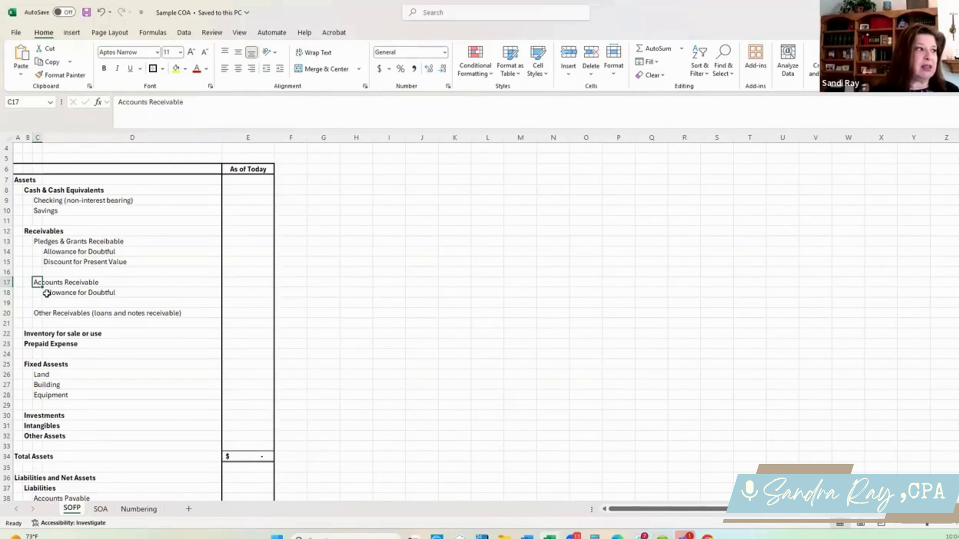
click(44, 294)
scroll(34, 318, down, 2)
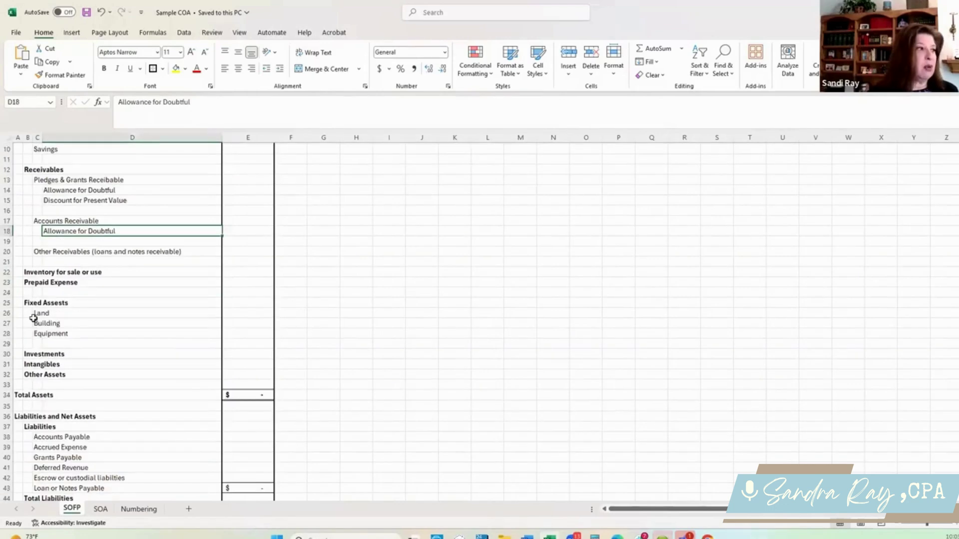
click(8, 252)
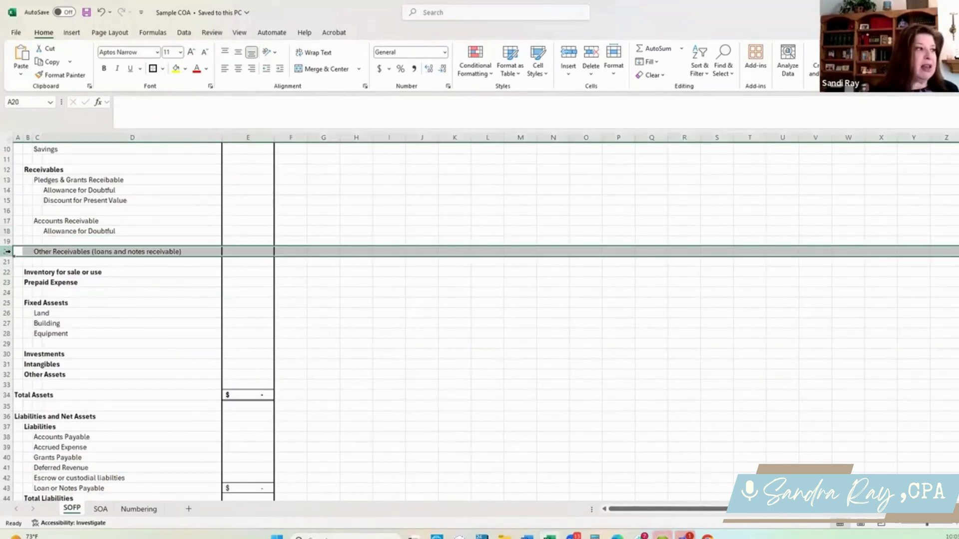
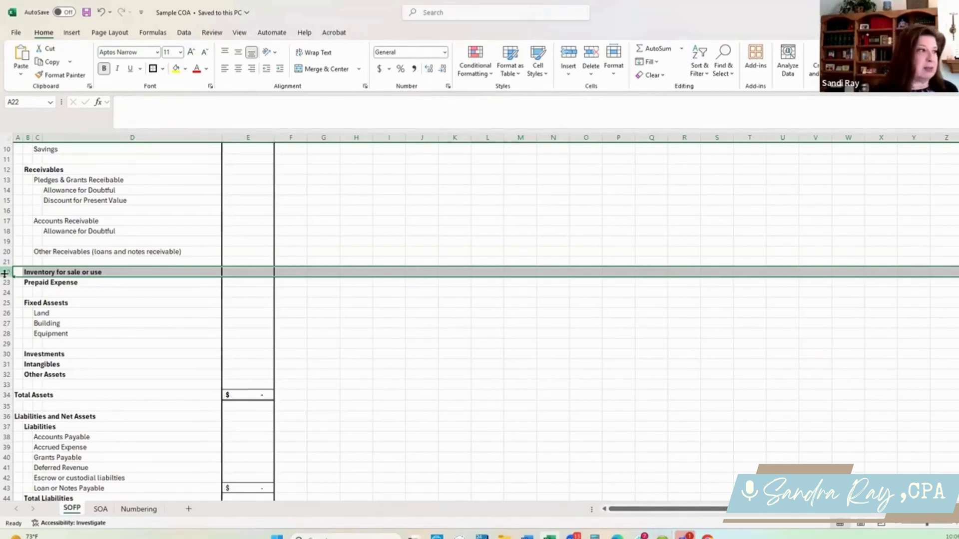
Review the remaining asset rows from inventory and prepaid expense through fixed assets, investments, intangibles and other assets to Total Assets
click(7, 282)
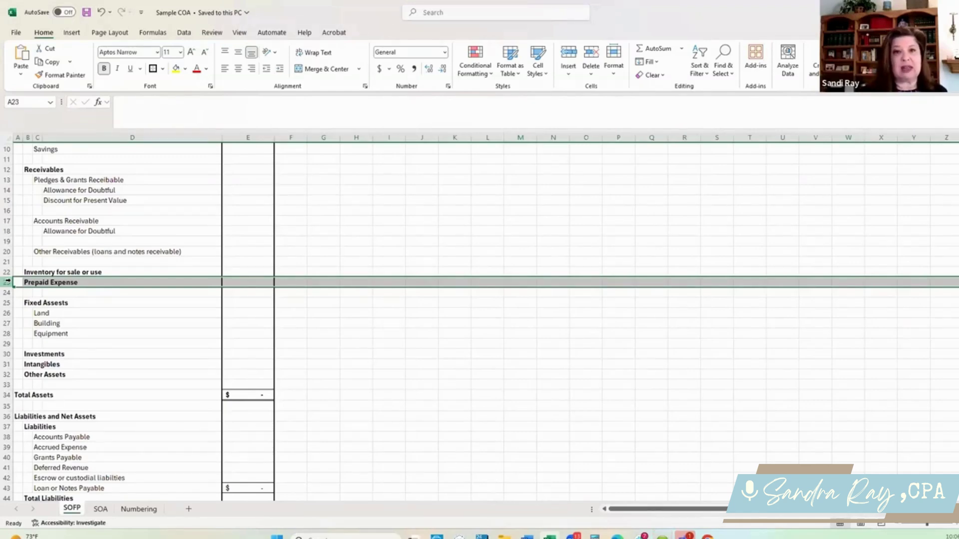
click(7, 302)
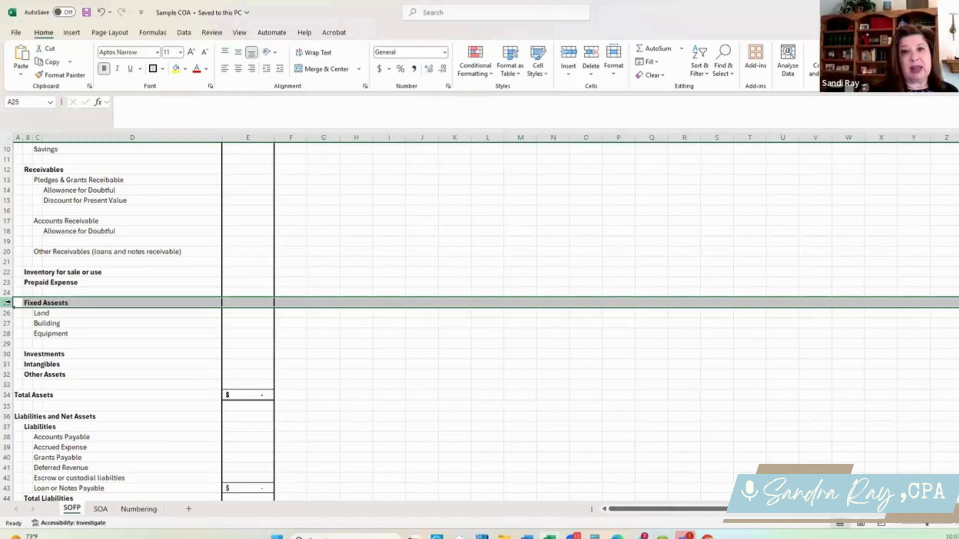
click(8, 354)
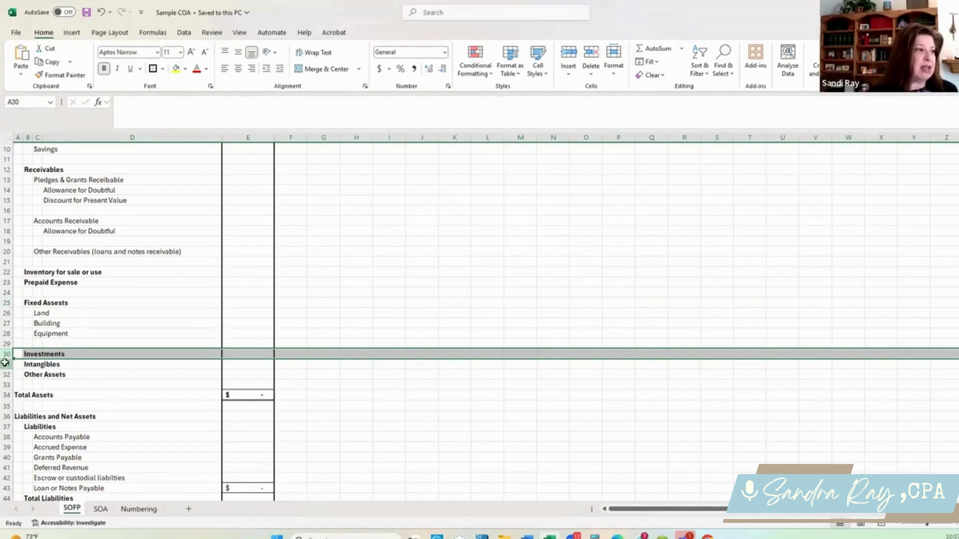
click(6, 364)
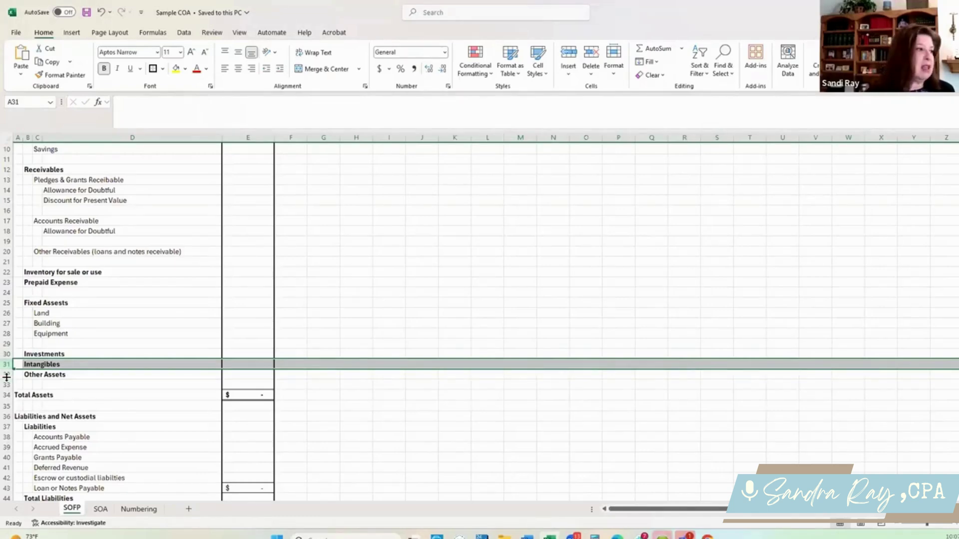
click(6, 374)
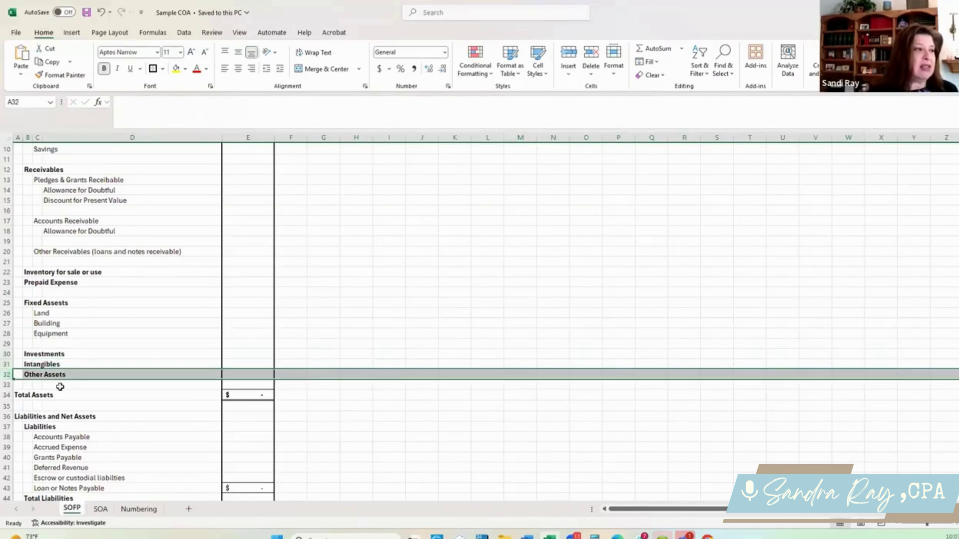
scroll(60, 387, down, 1)
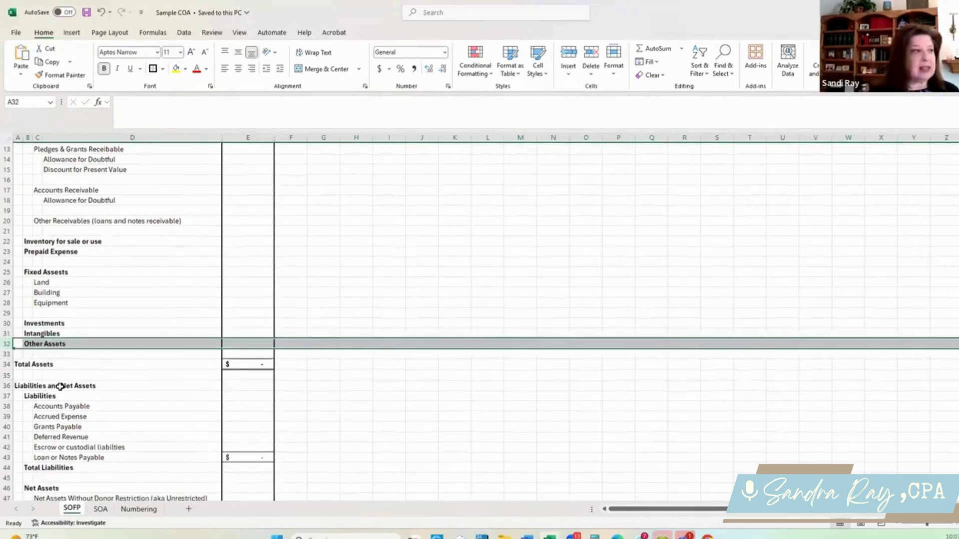
click(4, 365)
Examine the Liabilities and Net Assets section, including deferred revenue, escrow liabilities, notes payable and donor-restricted net assets
scroll(80, 388, down, 6)
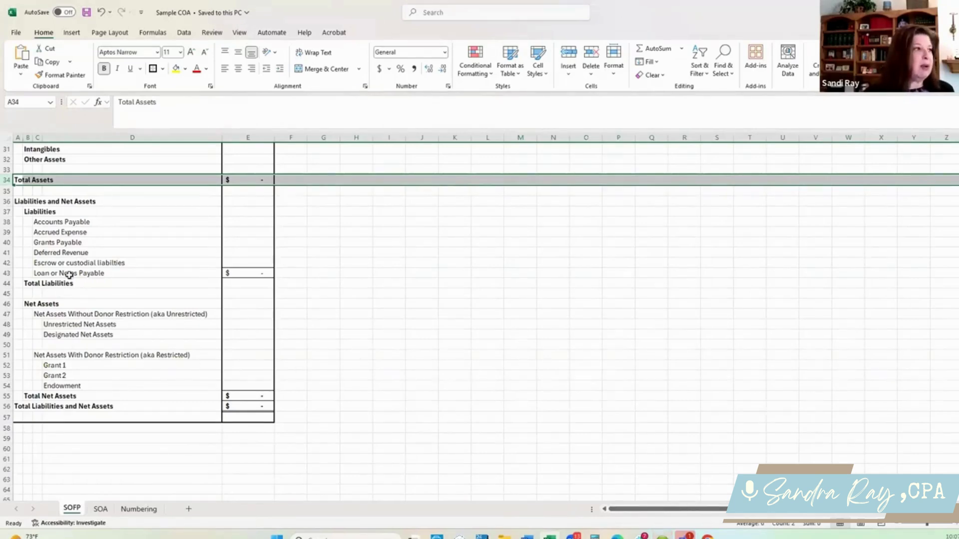
click(54, 252)
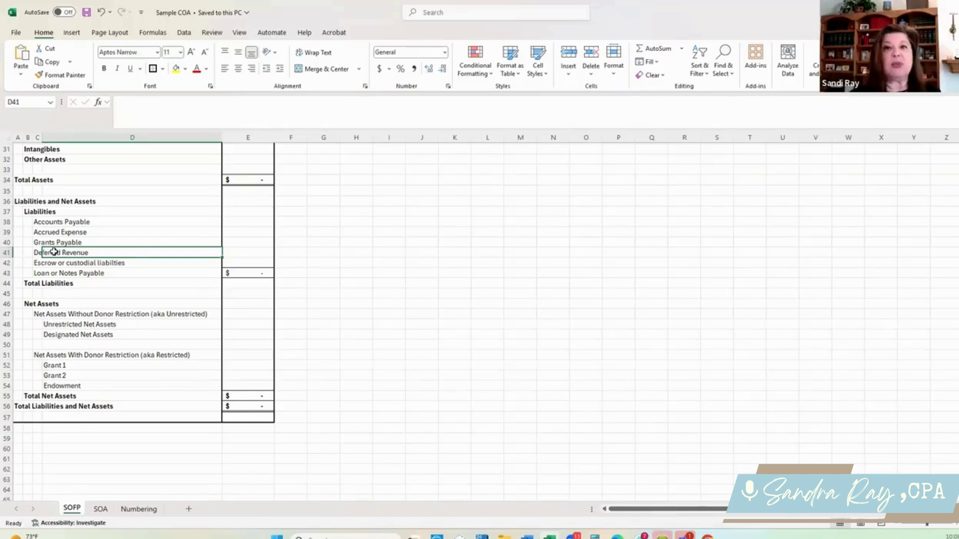
click(7, 263)
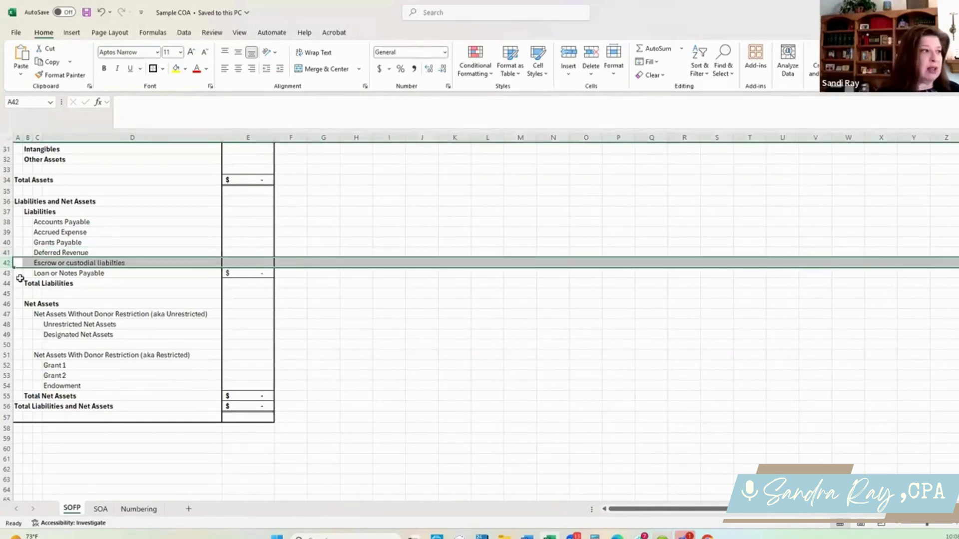
click(7, 273)
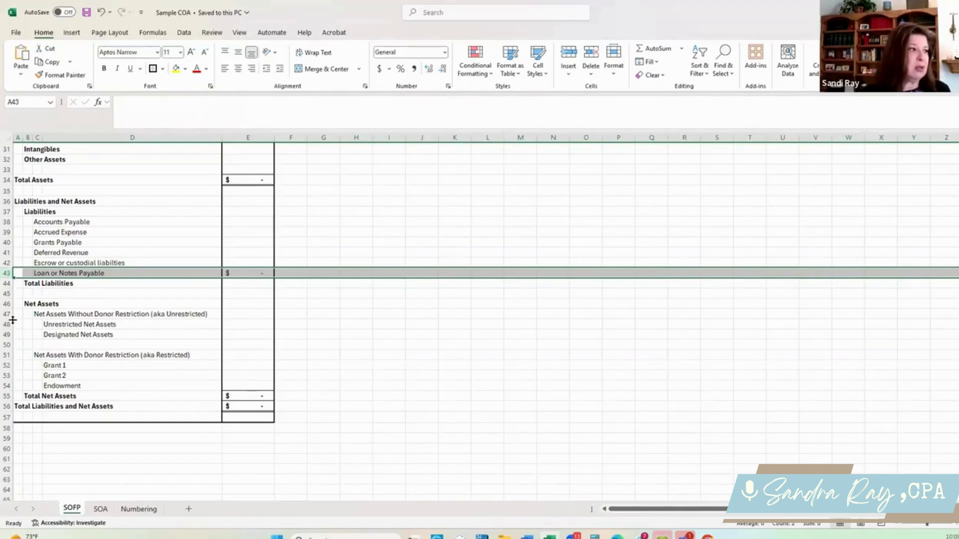
click(8, 354)
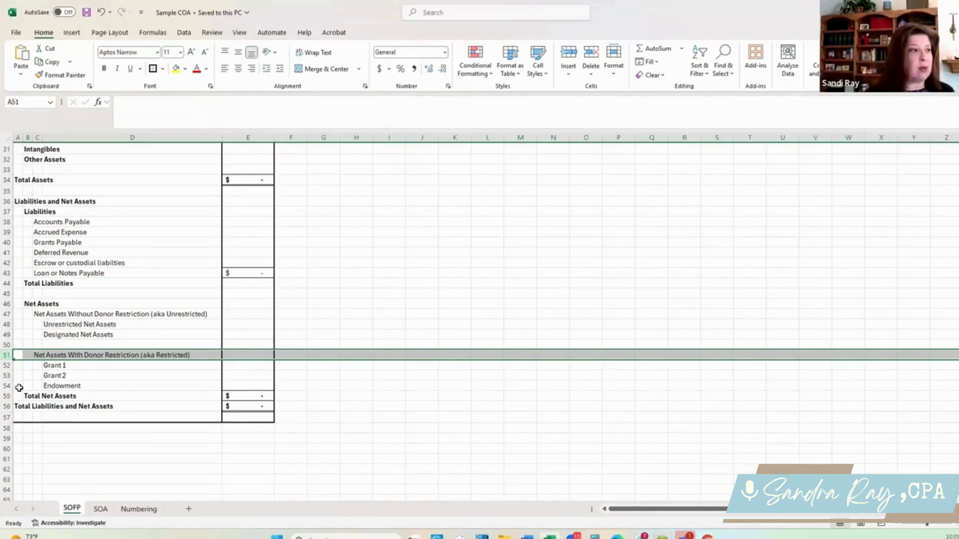
Open the SOA sheet and look over its revenue rows from Contributions to Total Revenue
click(101, 509)
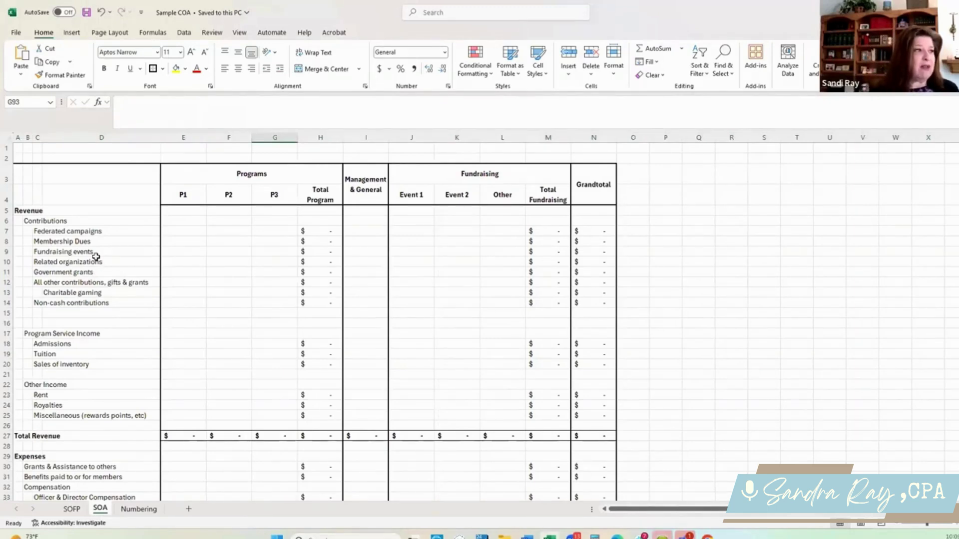
scroll(96, 257, down, 1)
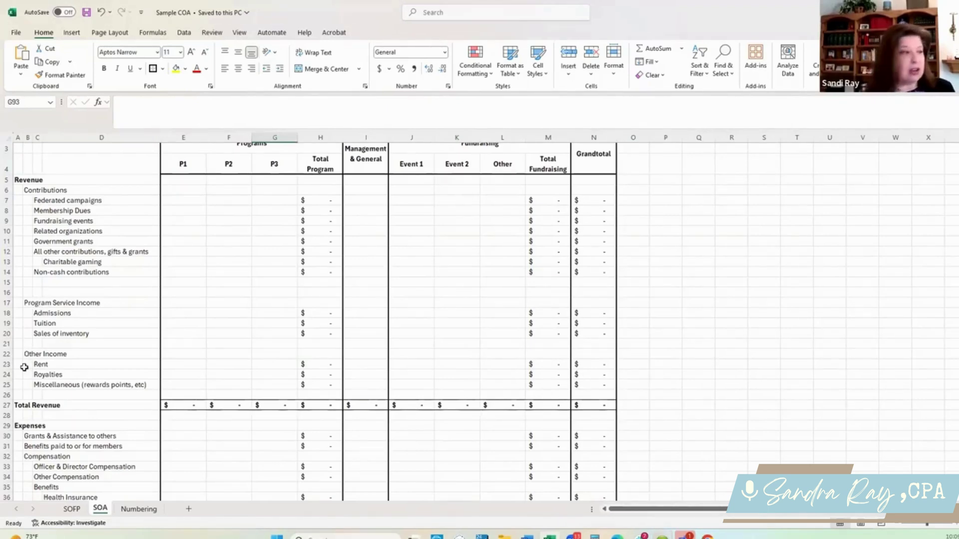
scroll(100, 319, up, 1)
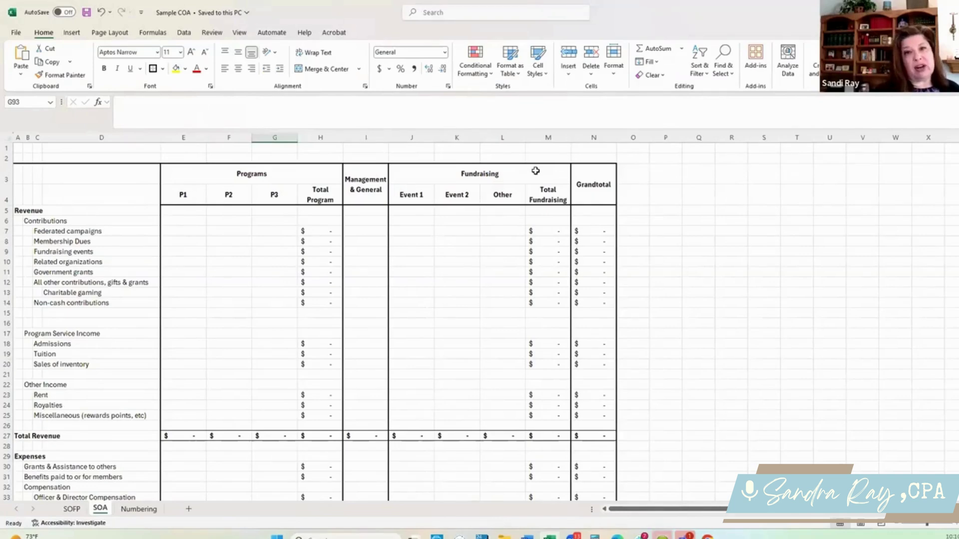
Review the Programs column group on the SOA sheet, from P1, P2 and P3 to Total Program
click(197, 178)
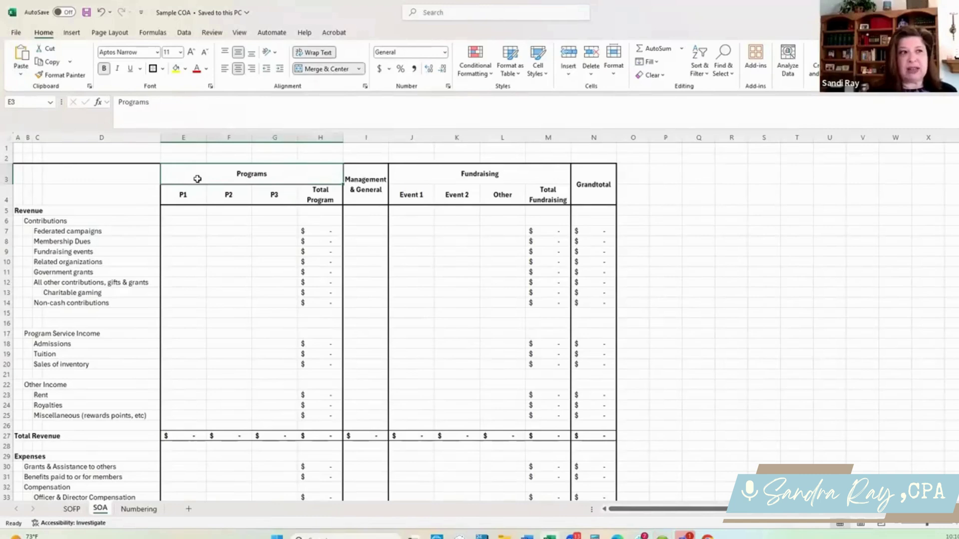
click(190, 196)
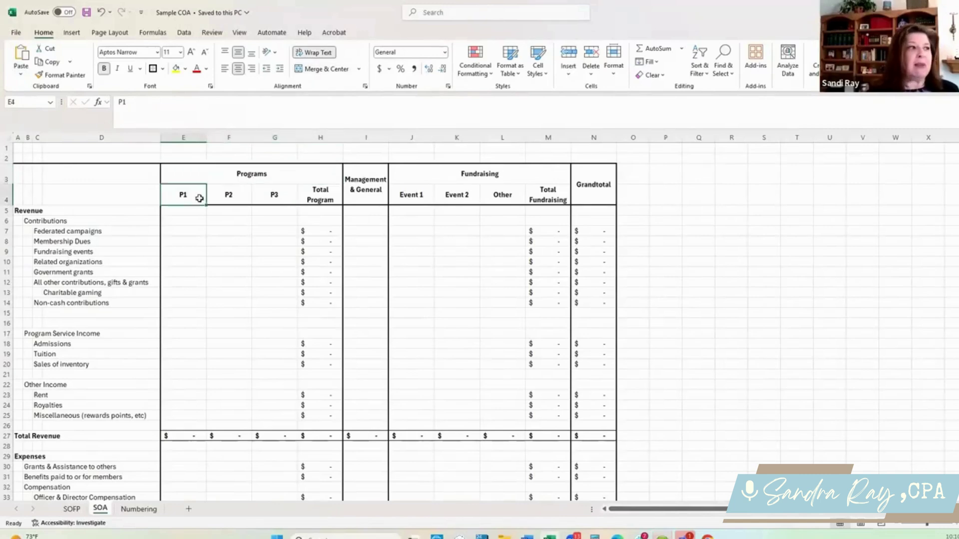
click(224, 200)
click(271, 198)
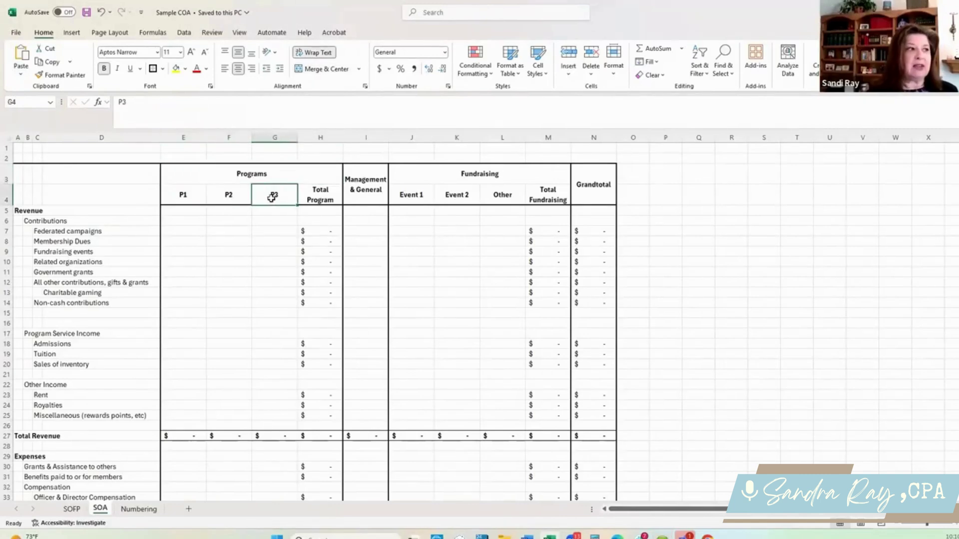
click(314, 195)
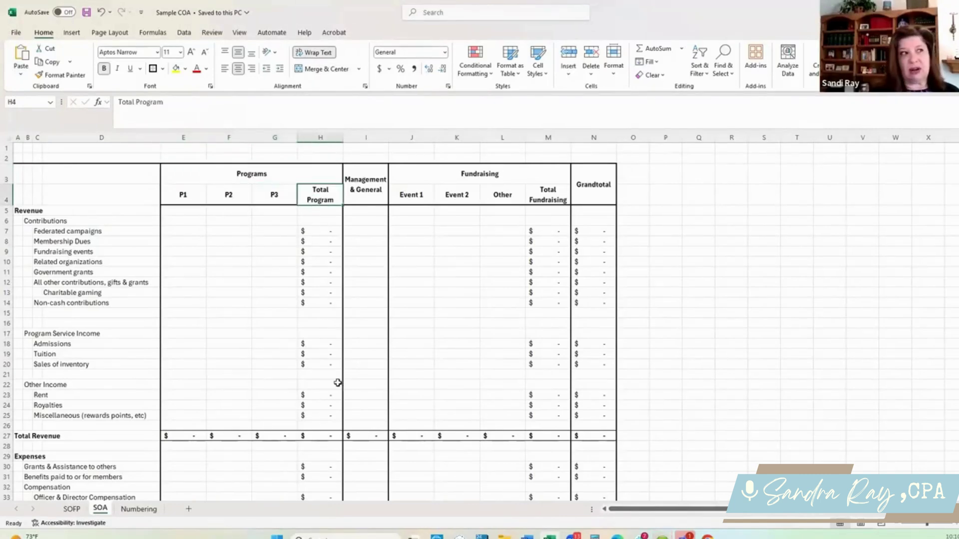
Review the Management & General, Fundraising and Grandtotal columns, and highlight the headings from Programs through Total Fundraising
click(359, 171)
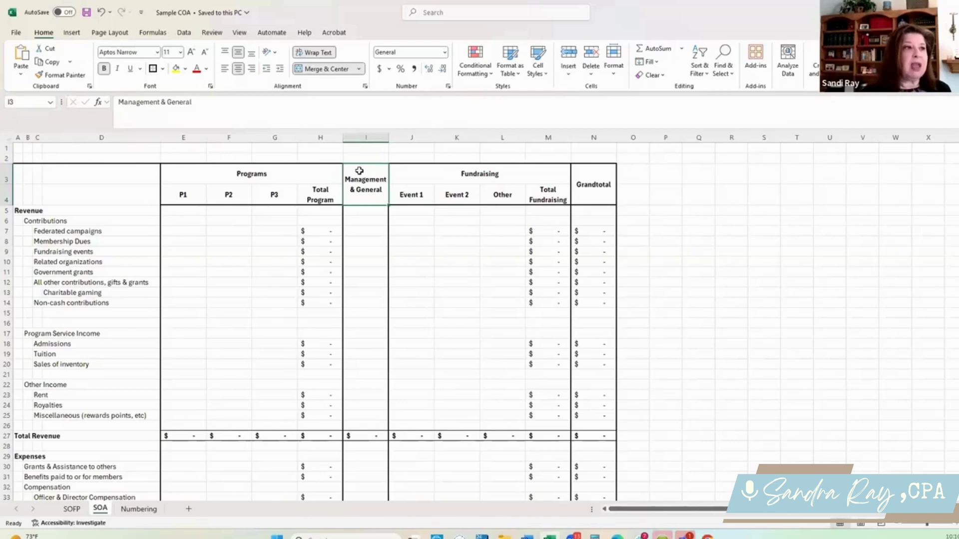
click(429, 179)
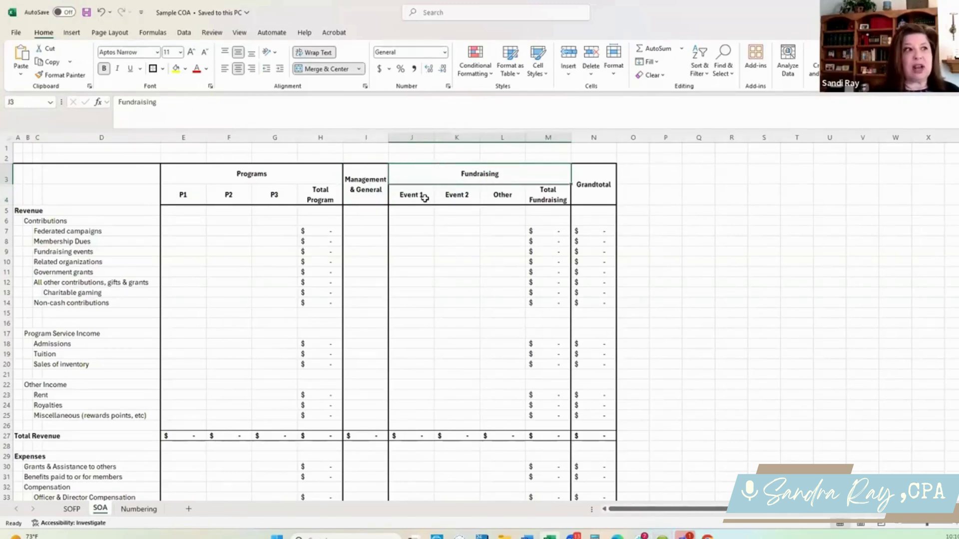
click(423, 198)
click(445, 197)
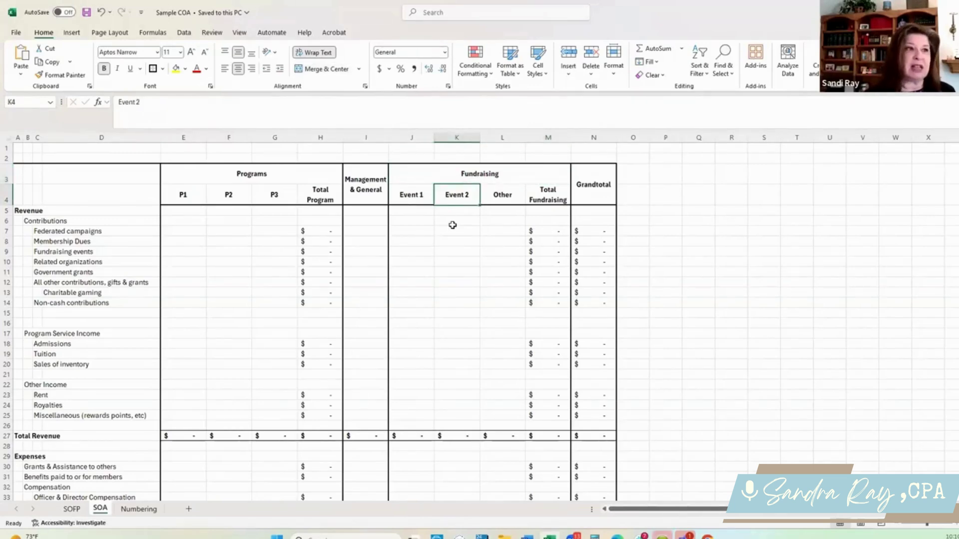
click(501, 197)
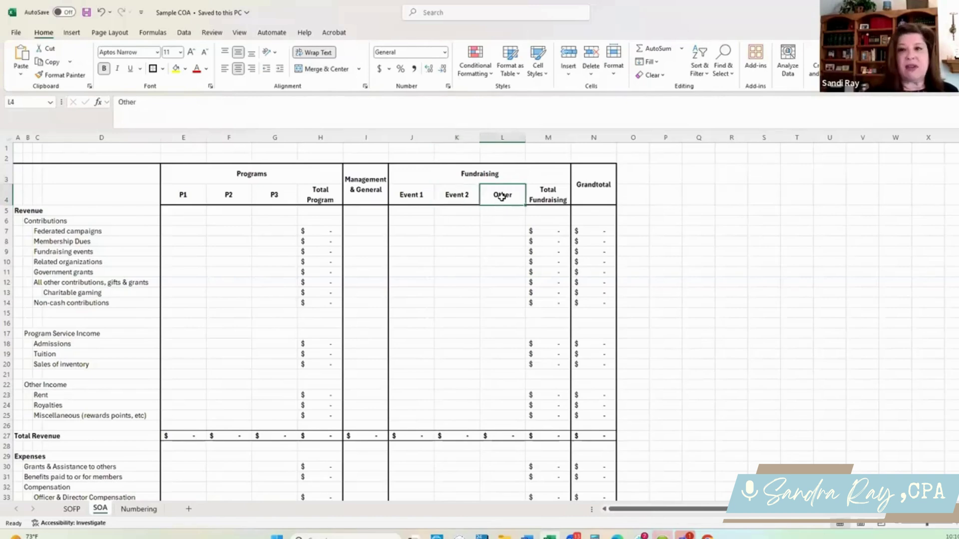
click(532, 192)
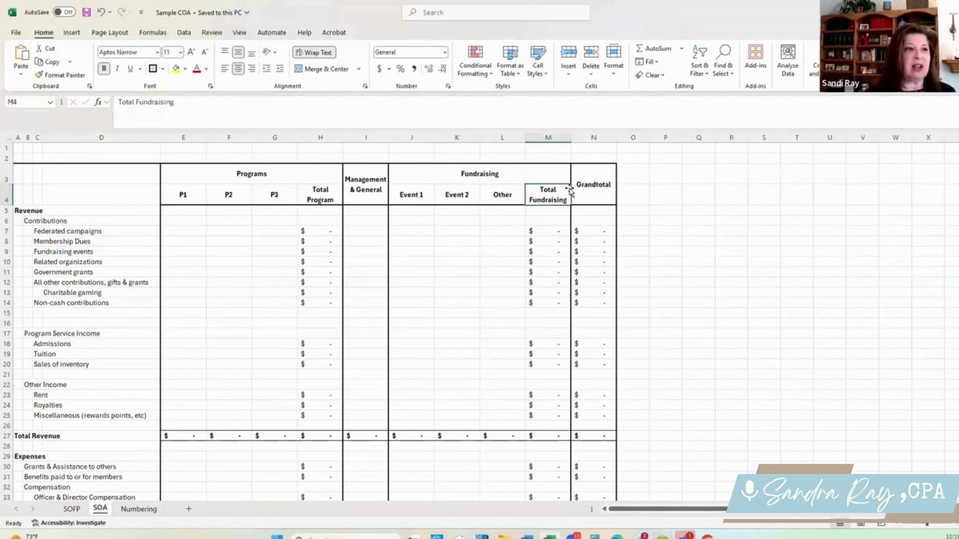
click(601, 184)
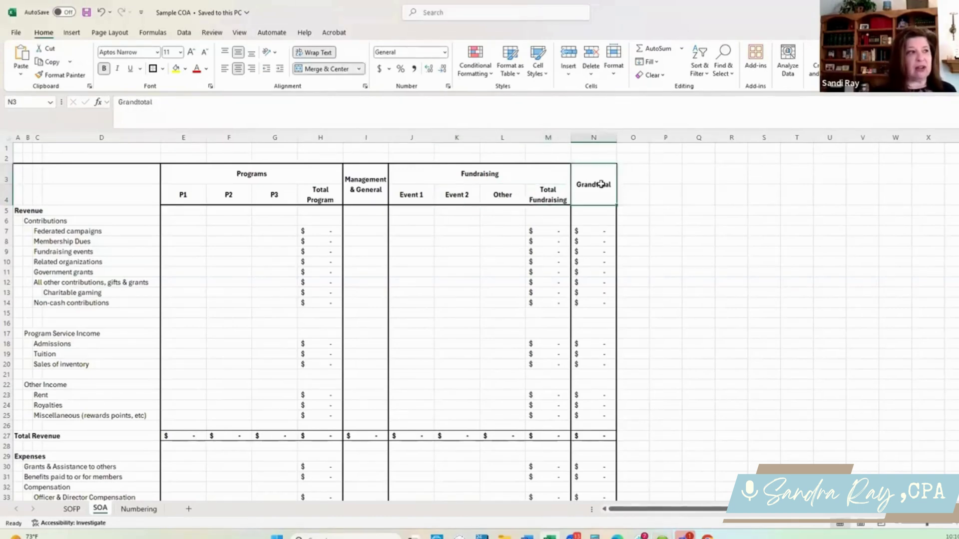
click(172, 173)
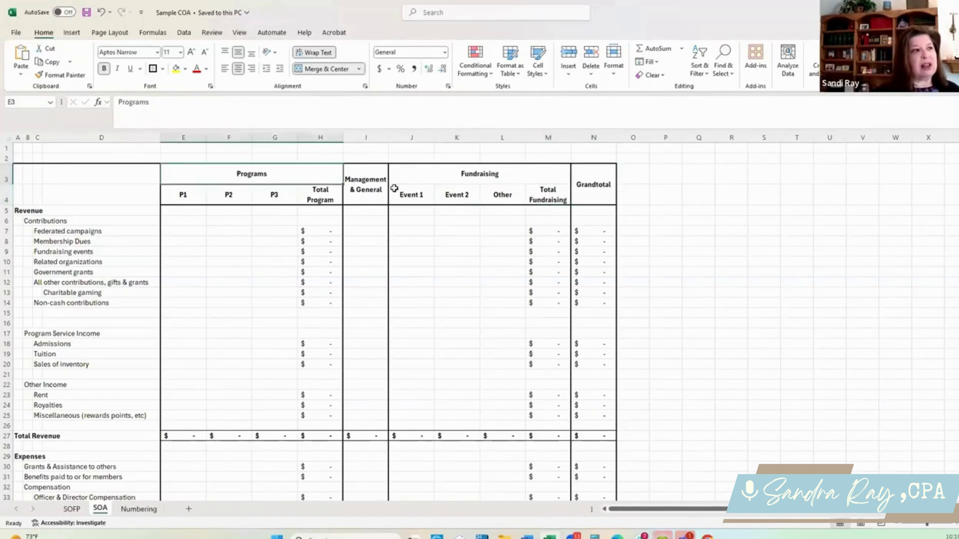
drag(394, 189, 541, 197)
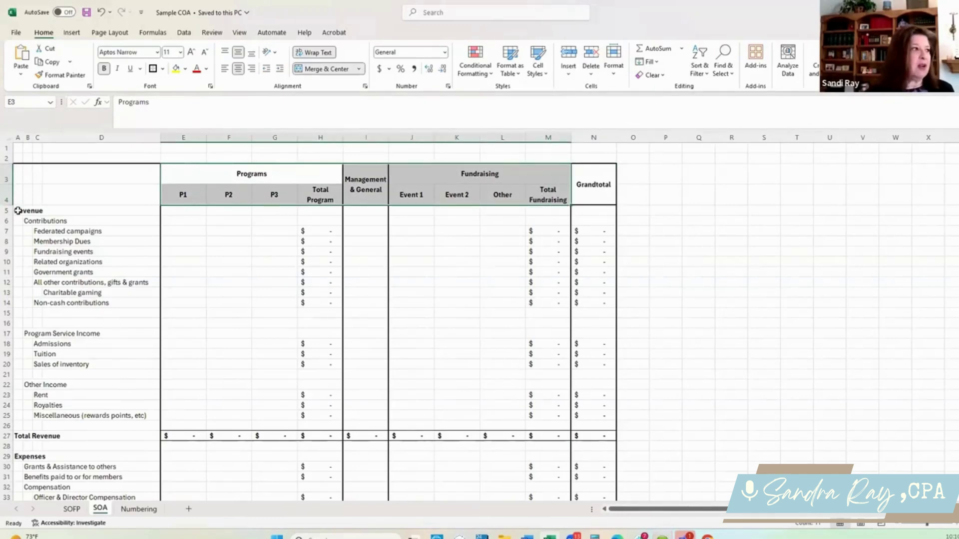
Examine the Compensation rows under Expenses, covering officer and director pay, other compensation, benefits and payroll taxes
scroll(55, 249, down, 1)
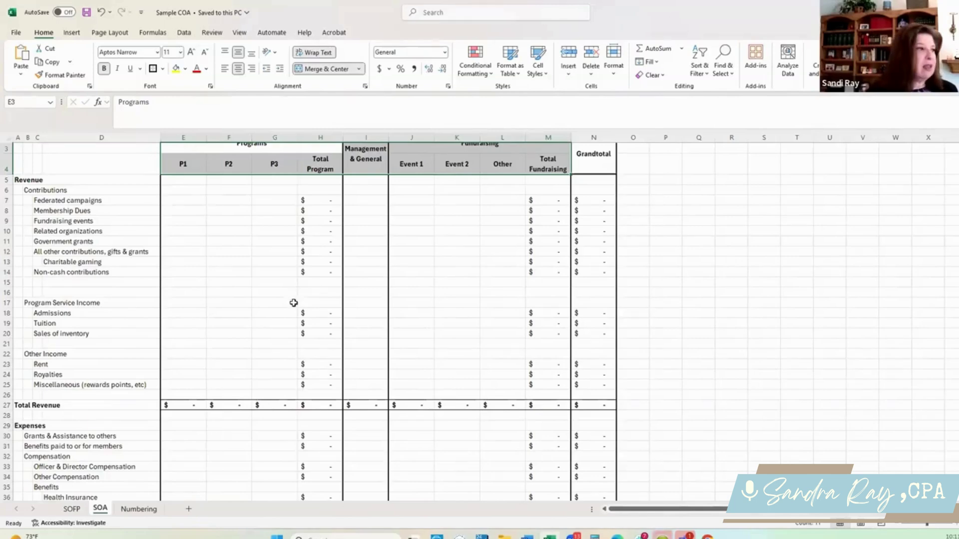
scroll(137, 327, down, 4)
scroll(91, 338, down, 5)
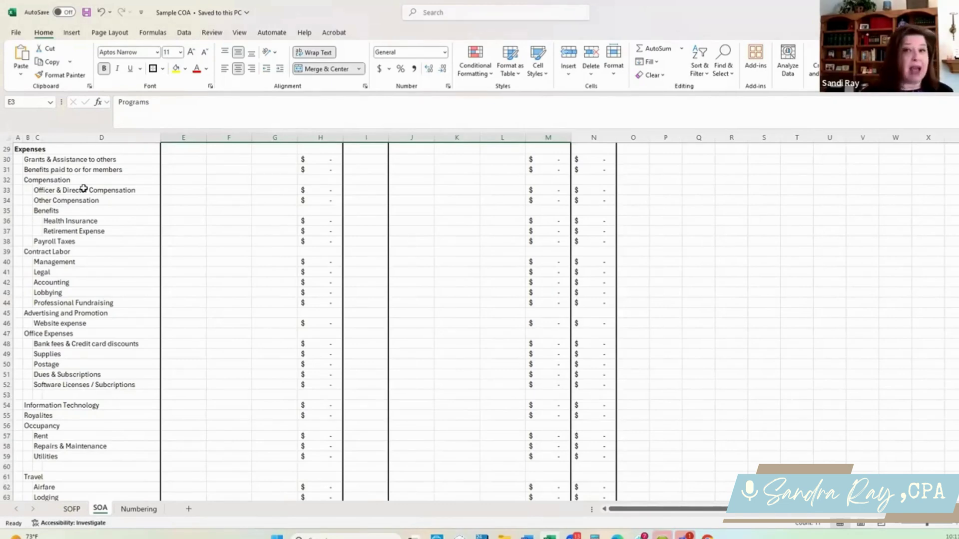
click(24, 178)
click(44, 191)
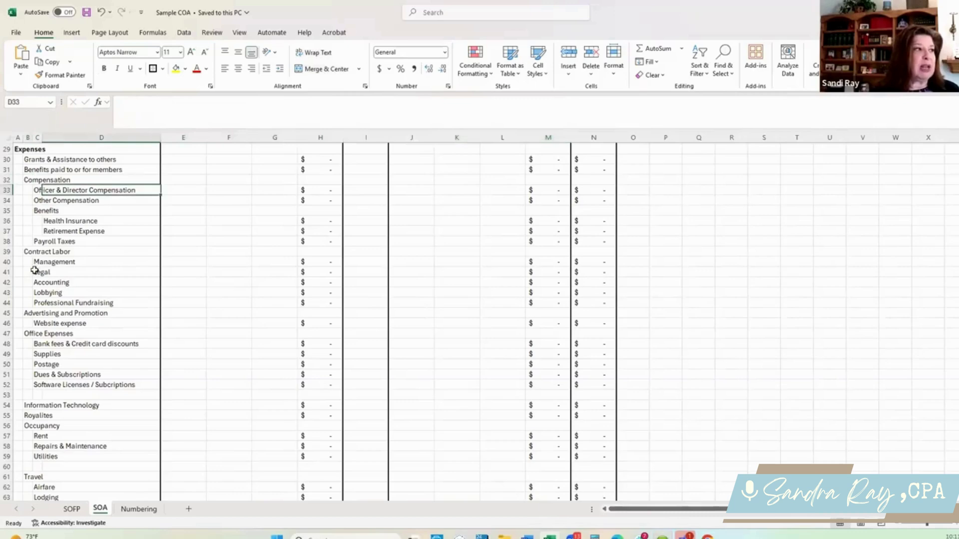
click(7, 191)
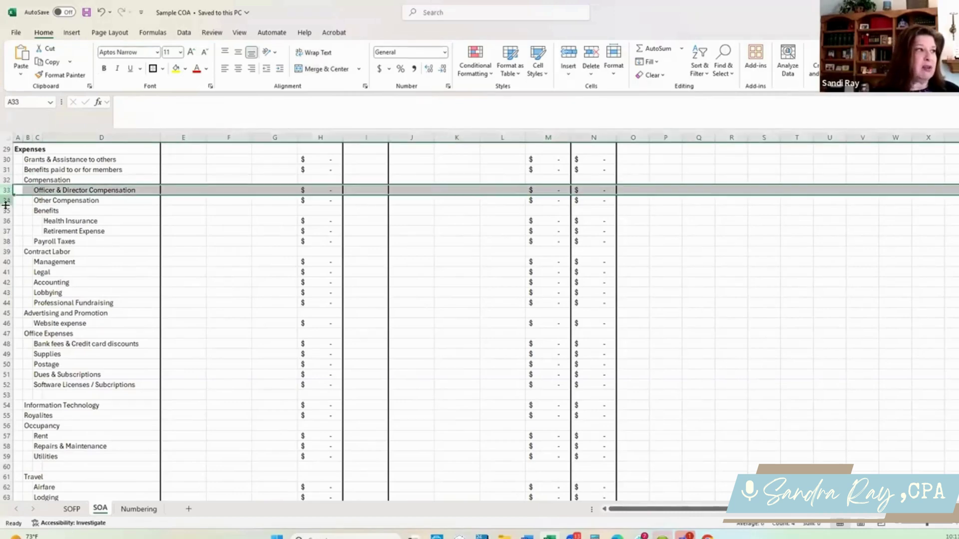
click(7, 200)
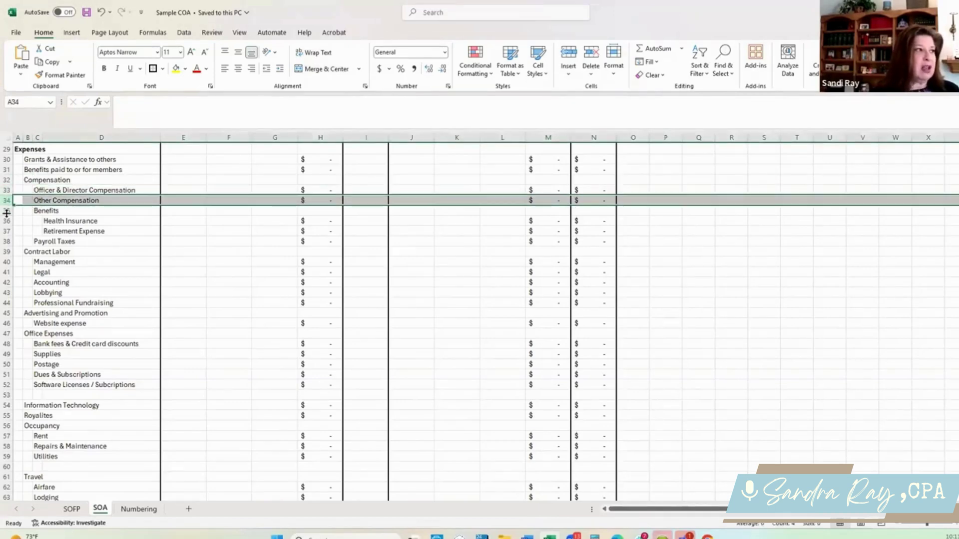
click(7, 210)
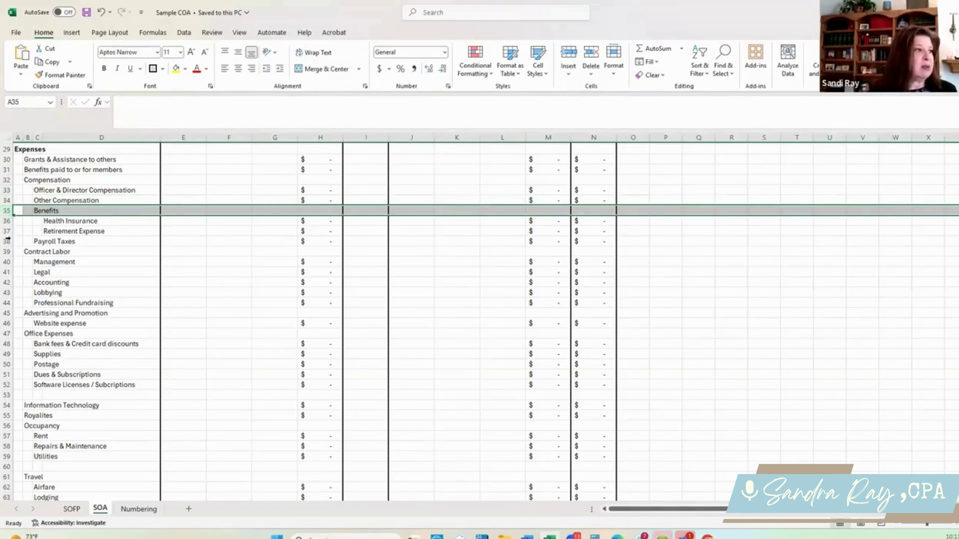
click(7, 240)
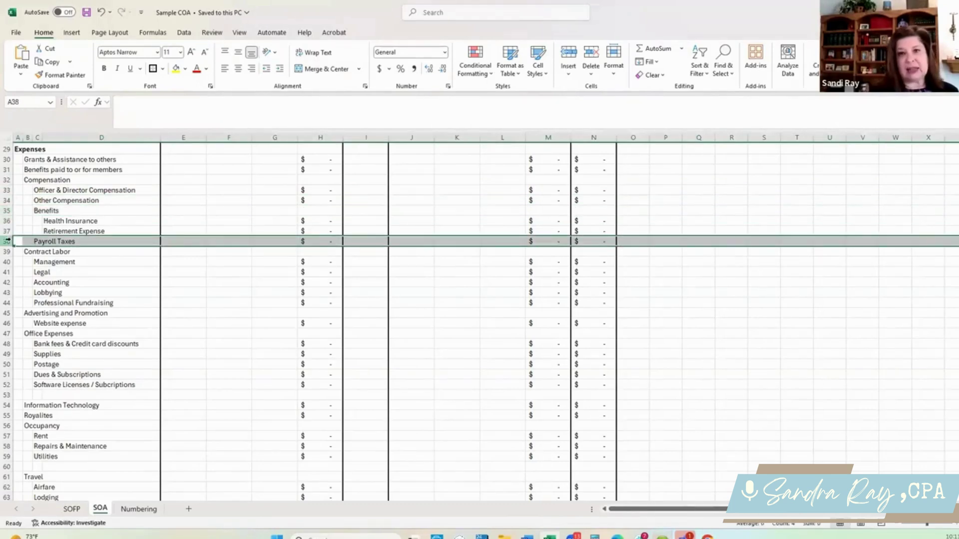
Review the Contract Labor, Advertising and Promotion, and Office Expenses sections, including the Supplies row
click(8, 251)
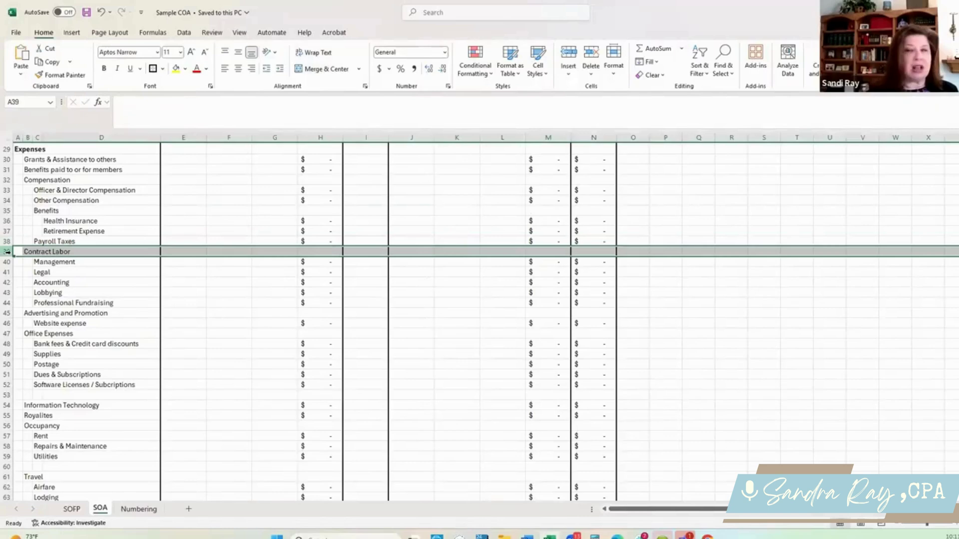
click(7, 308)
click(7, 314)
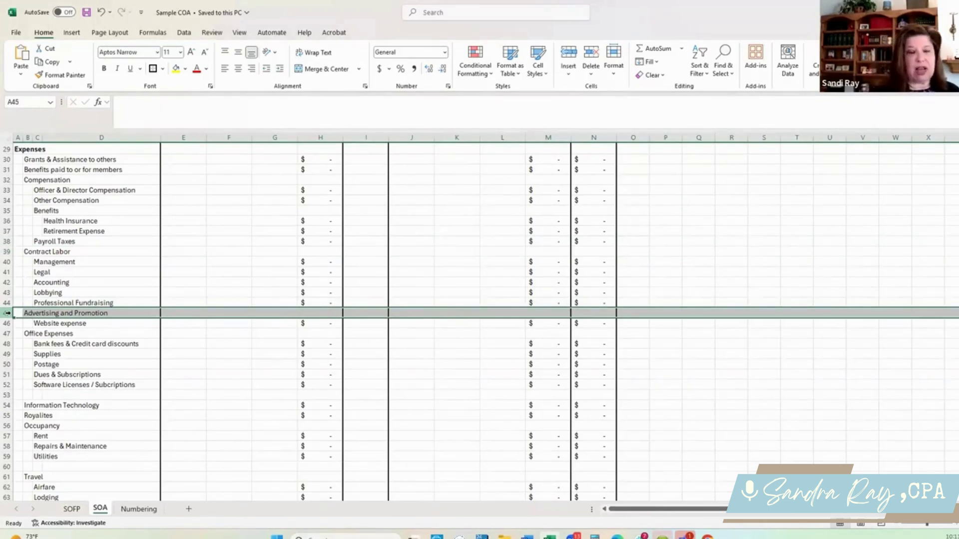
click(7, 333)
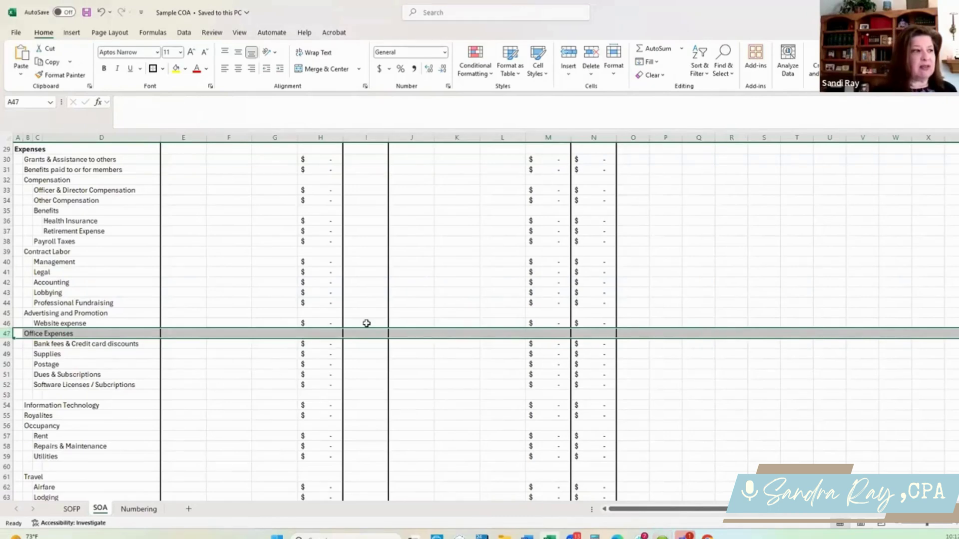
click(506, 332)
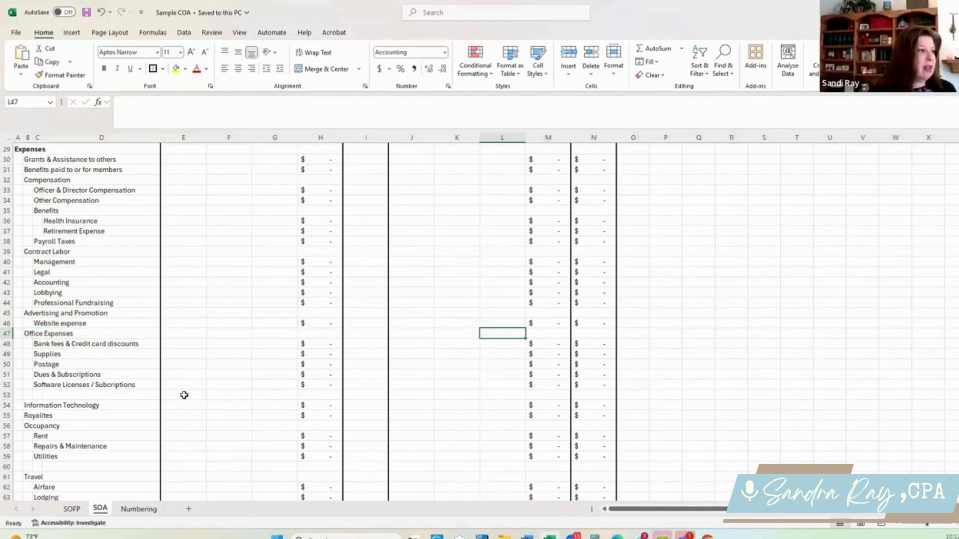
click(42, 354)
Review the Occupancy and Travel sections and the row for conferences and meetings
scroll(24, 400, down, 4)
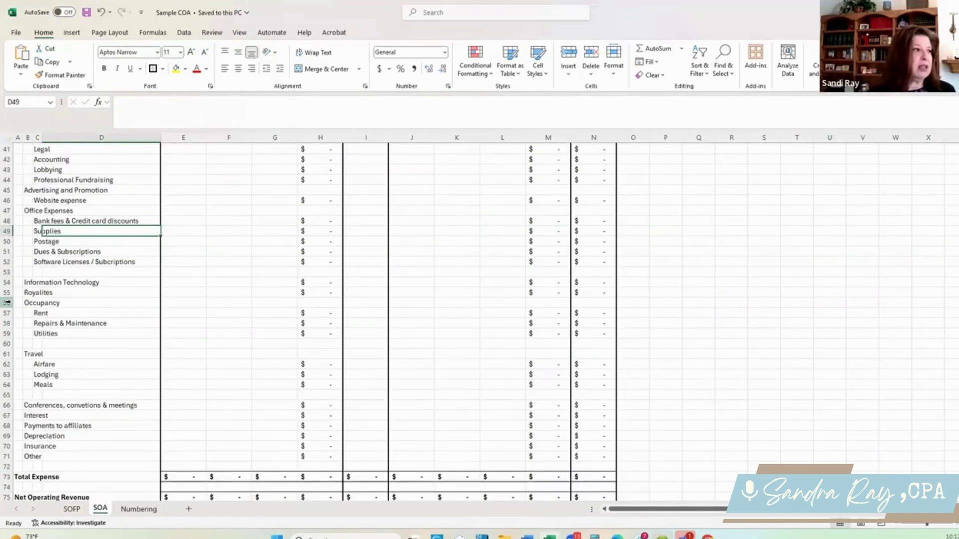
drag(5, 302, 5, 379)
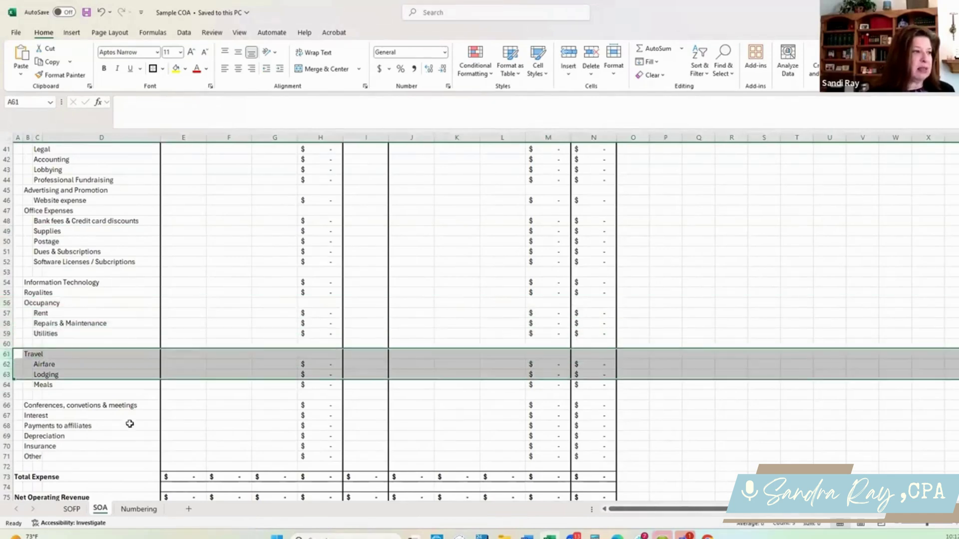
scroll(90, 419, down, 3)
click(7, 313)
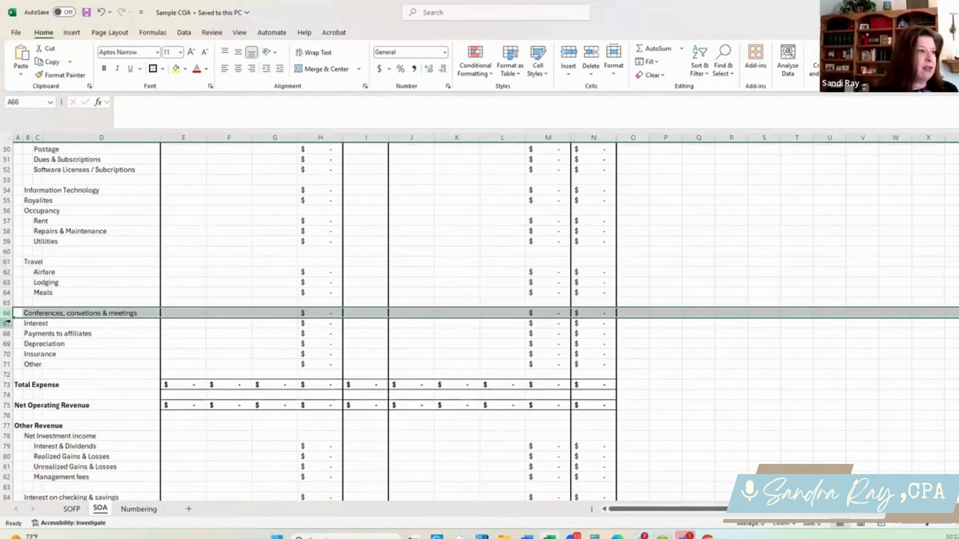
Go through the remaining rows from Interest, Payments to affiliates and Depreciation down to Total Expense and Net Operating Revenue
click(12, 322)
key(Down)
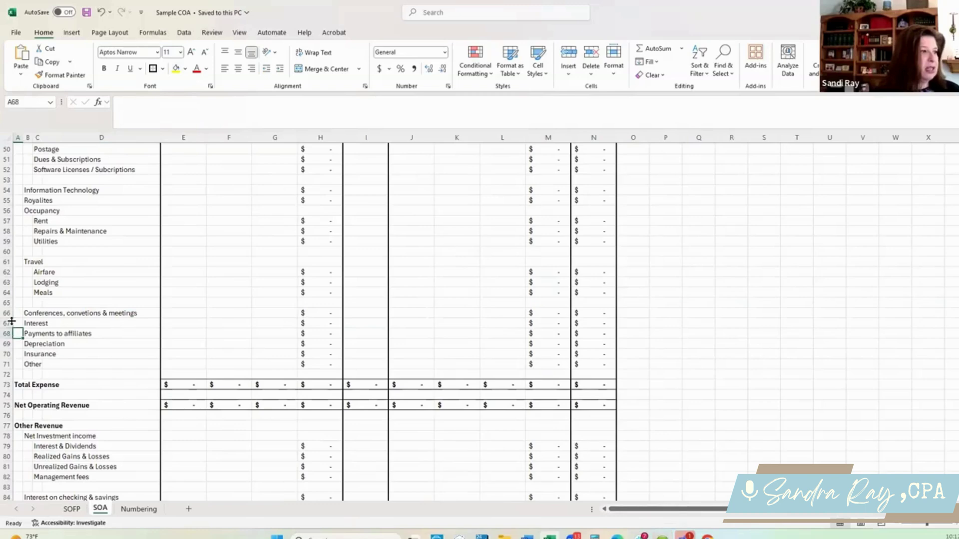
key(Down)
key(Down)
key(Down)
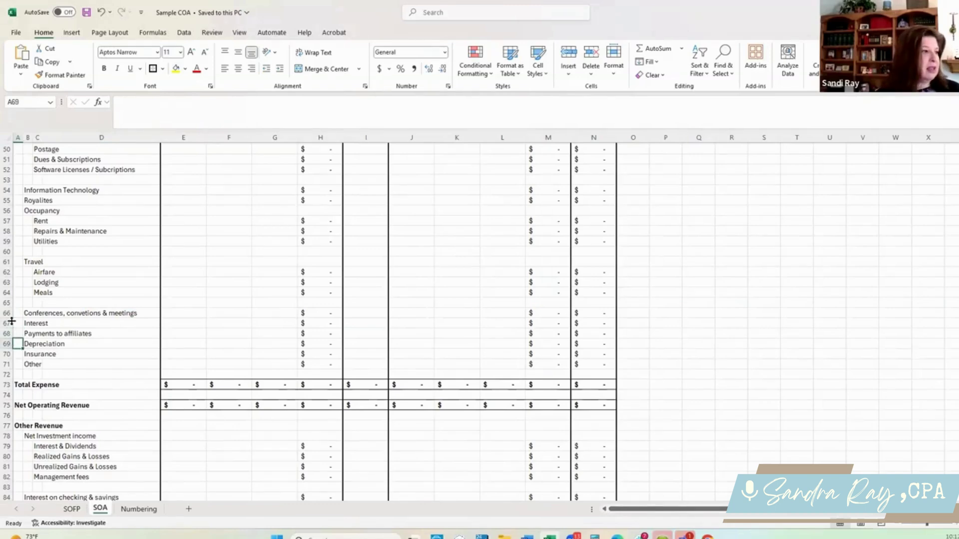
key(Down)
key(Down)
key(Down)
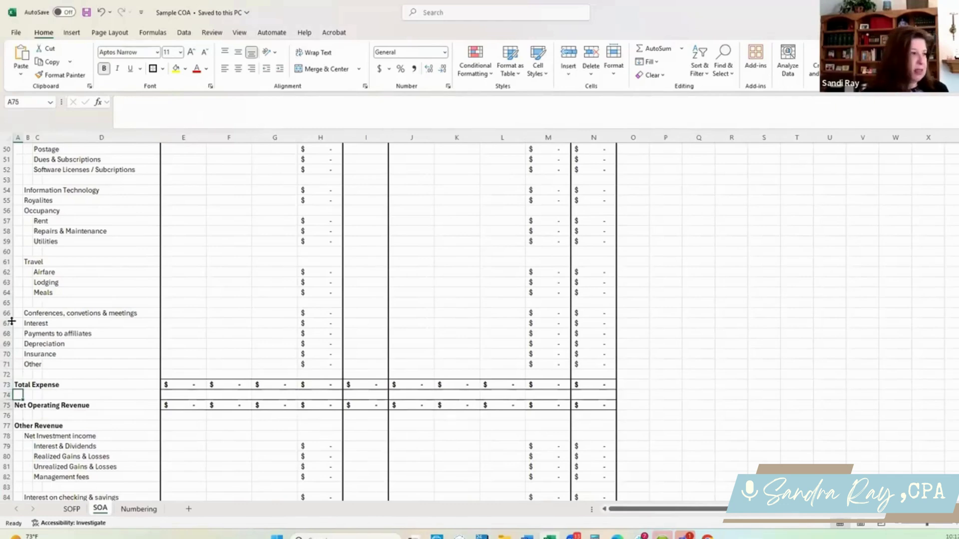
key(Down)
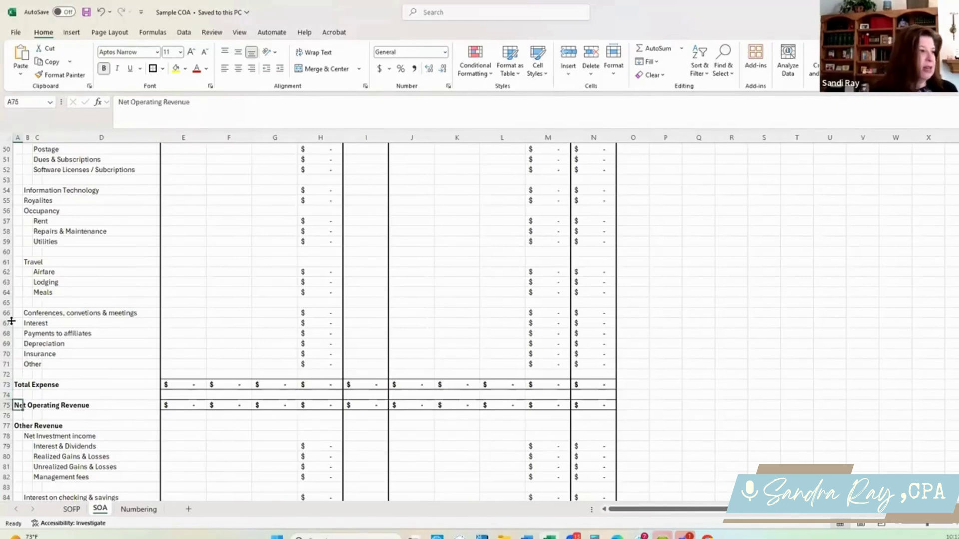
Highlight the Net Operating Revenue row and review the Other Revenue section down to Net Other Revenue
click(7, 405)
scroll(184, 404, down, 3)
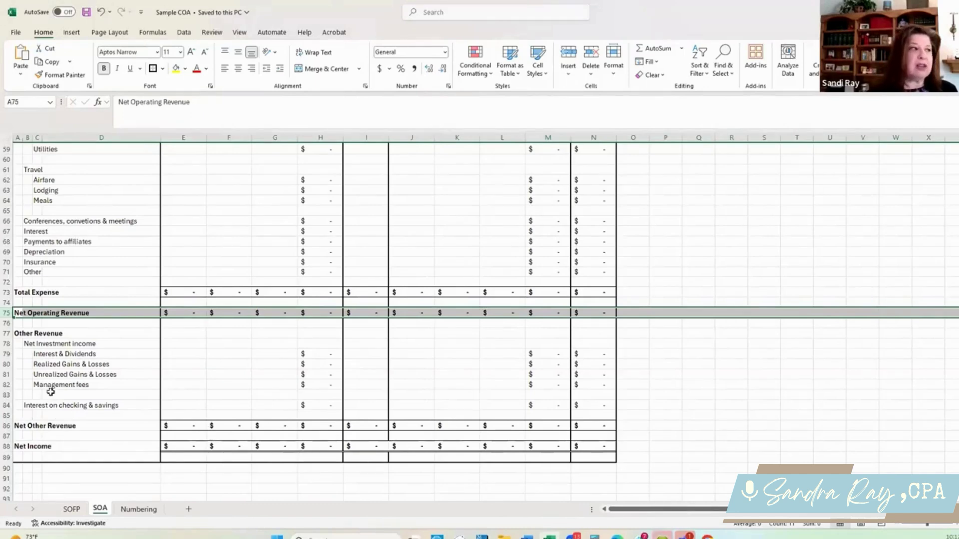
scroll(30, 349, down, 1)
drag(7, 303, 7, 395)
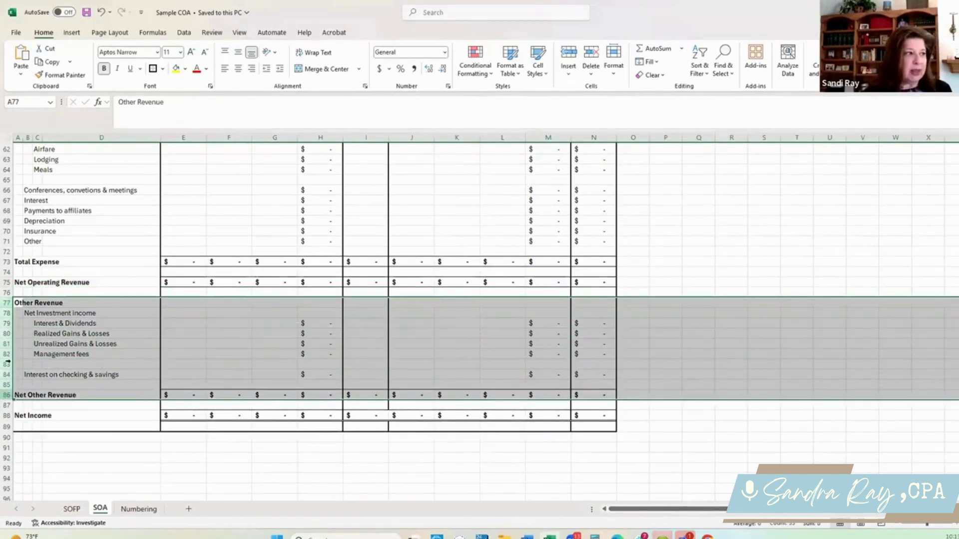
Go through the Unrealized Gains & Losses, Management fees, and Interest on checking & savings rows under Other Revenue
click(35, 343)
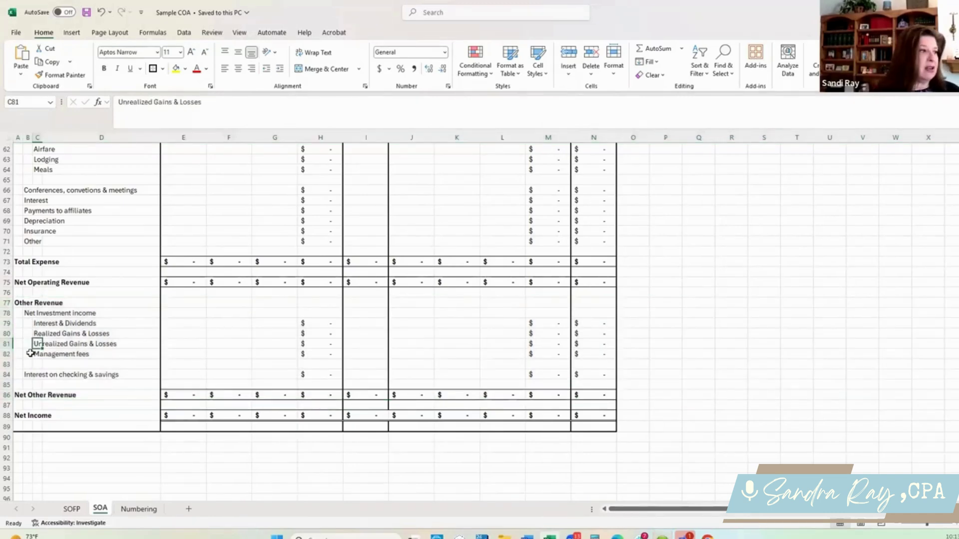
click(28, 354)
click(41, 355)
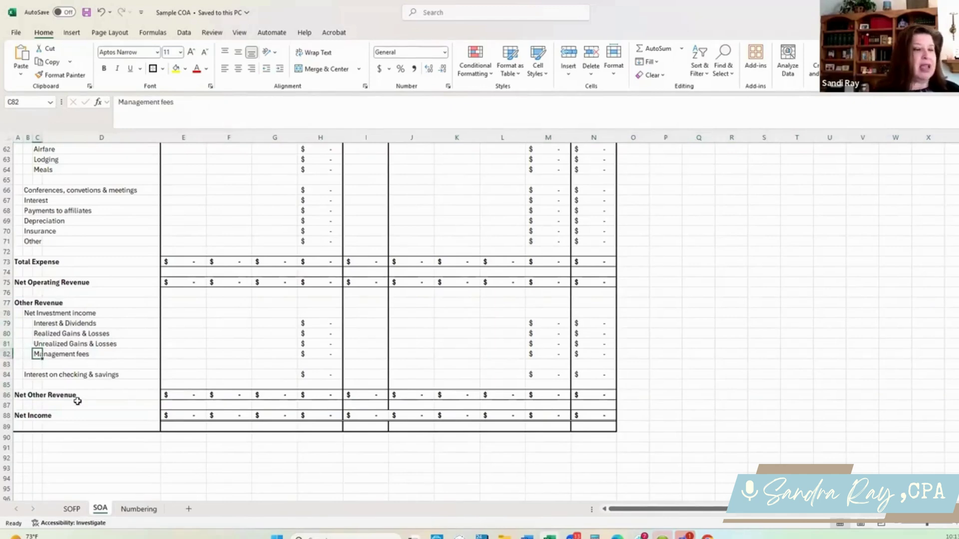
click(27, 374)
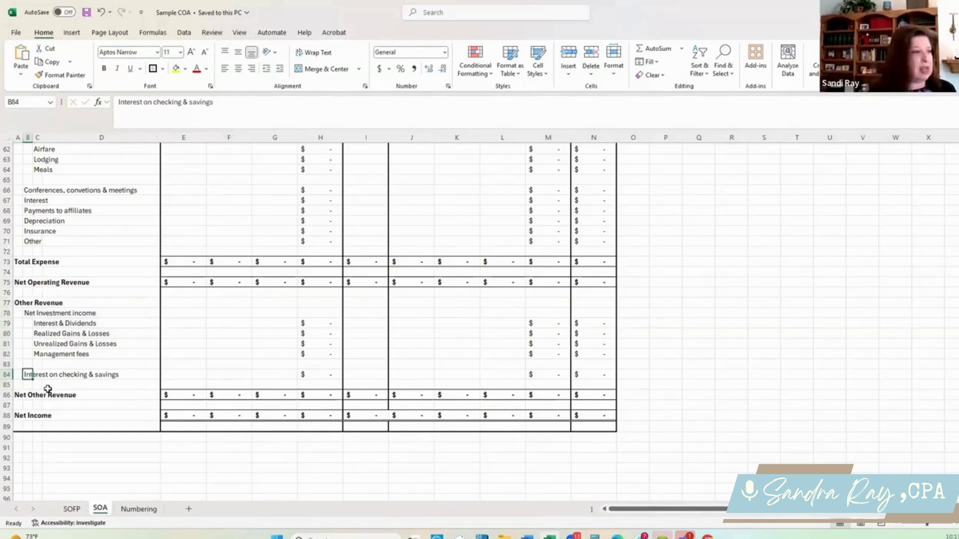
Highlight the Net Other Revenue and Net Income rows in turn, and return to the start of the SOA sheet
click(7, 394)
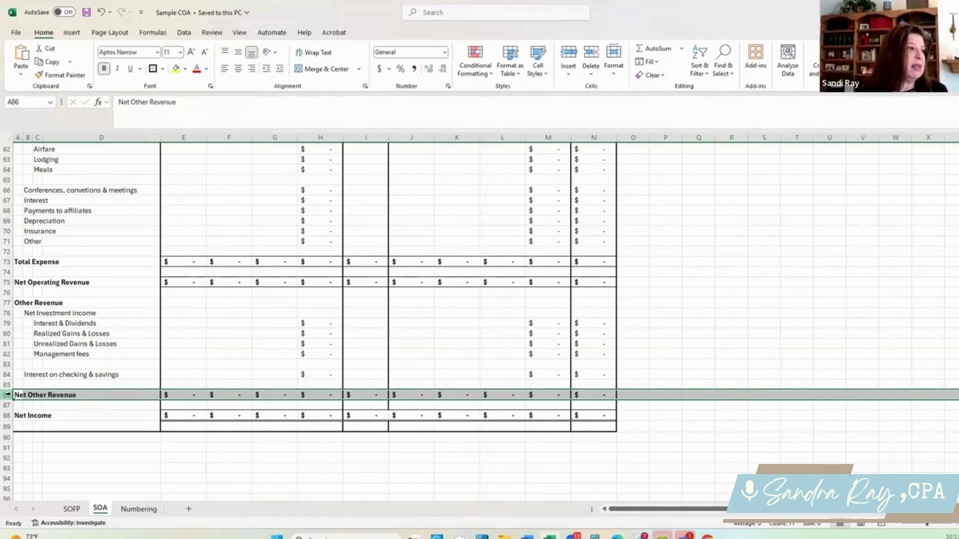
click(7, 415)
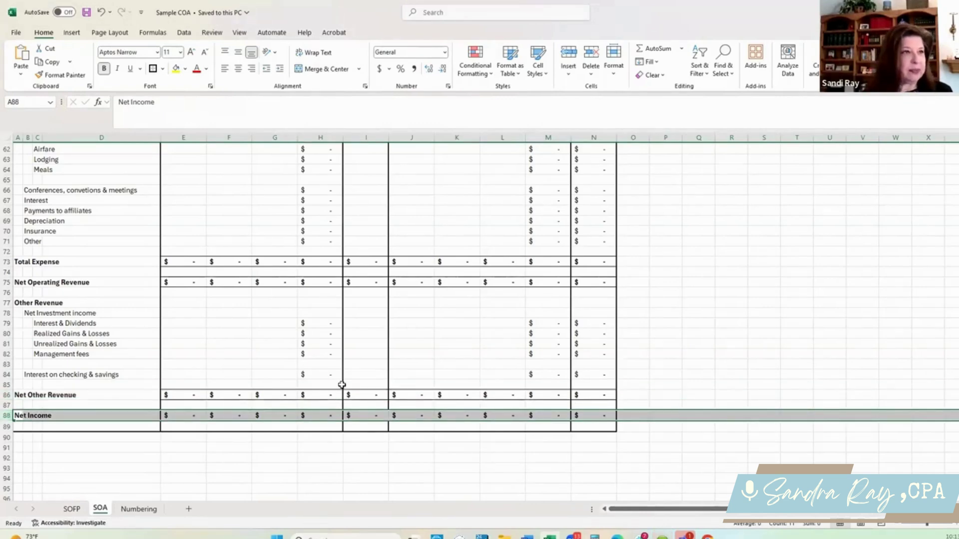
scroll(342, 385, up, 18)
scroll(341, 384, up, 3)
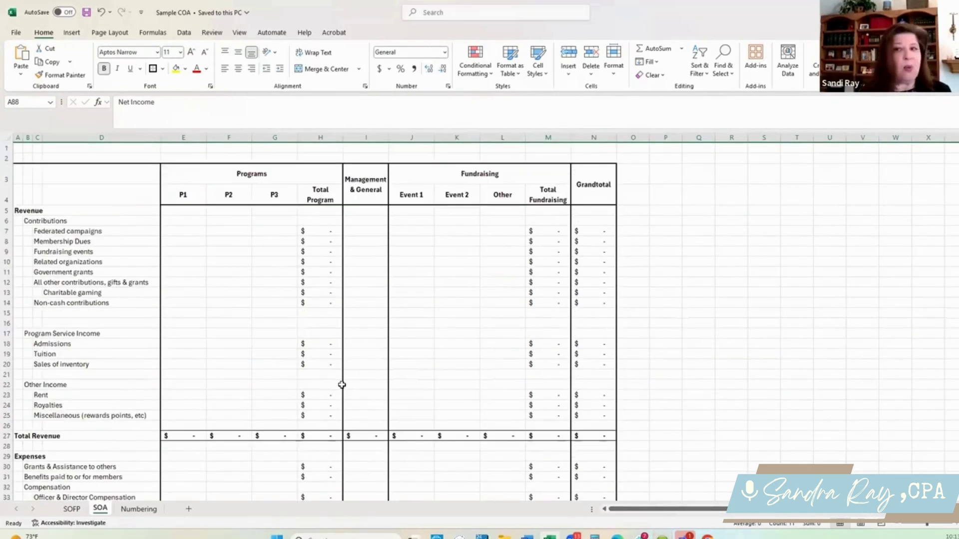
Open the Numbering sheet and highlight the number series rows for assets, liabilities and net assets one by one
click(138, 509)
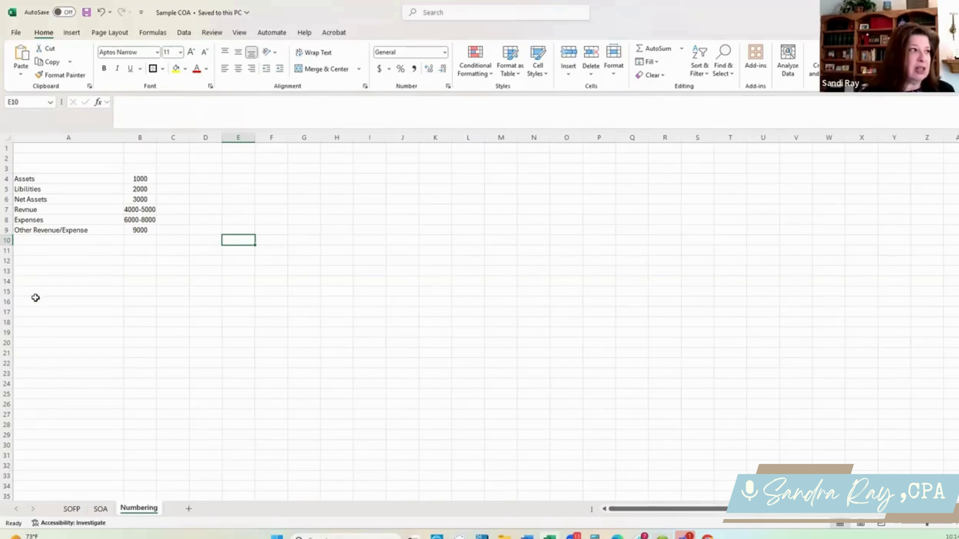
click(8, 178)
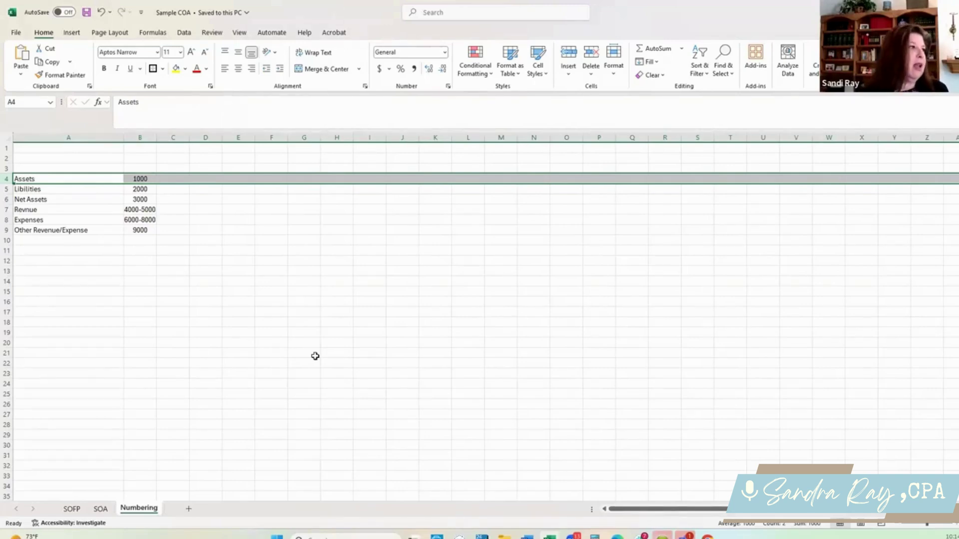
click(7, 188)
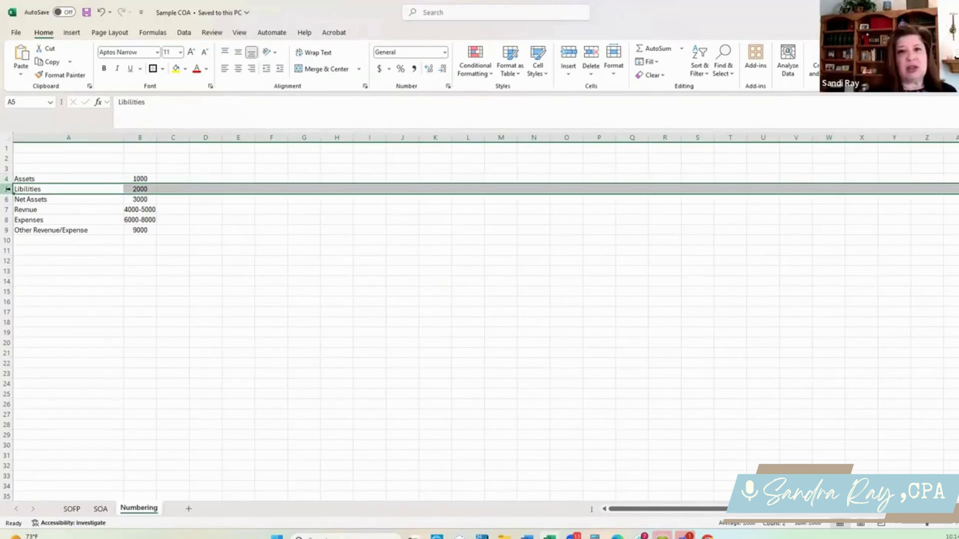
click(7, 199)
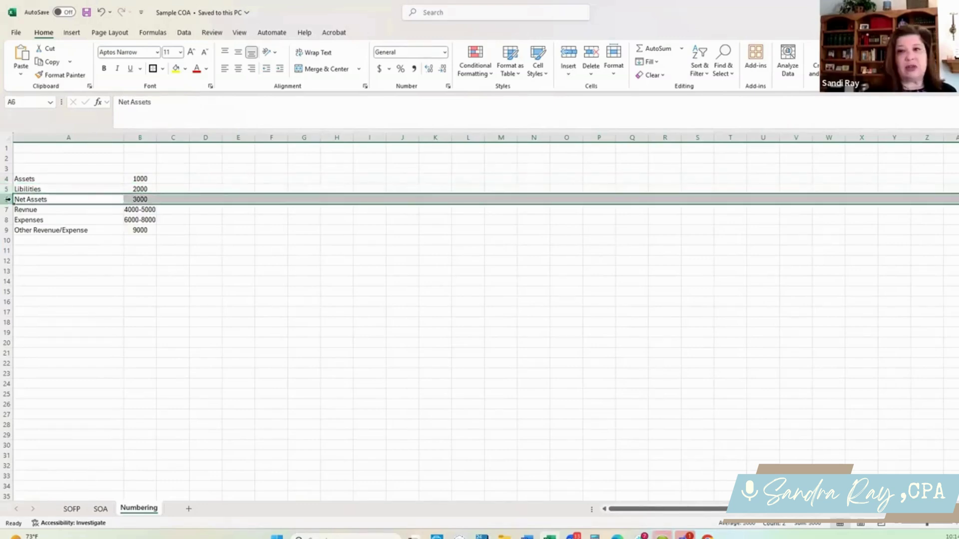
Highlight the number ranges for revenue, expenses and other revenue/expense on the Numbering sheet row by row
click(7, 210)
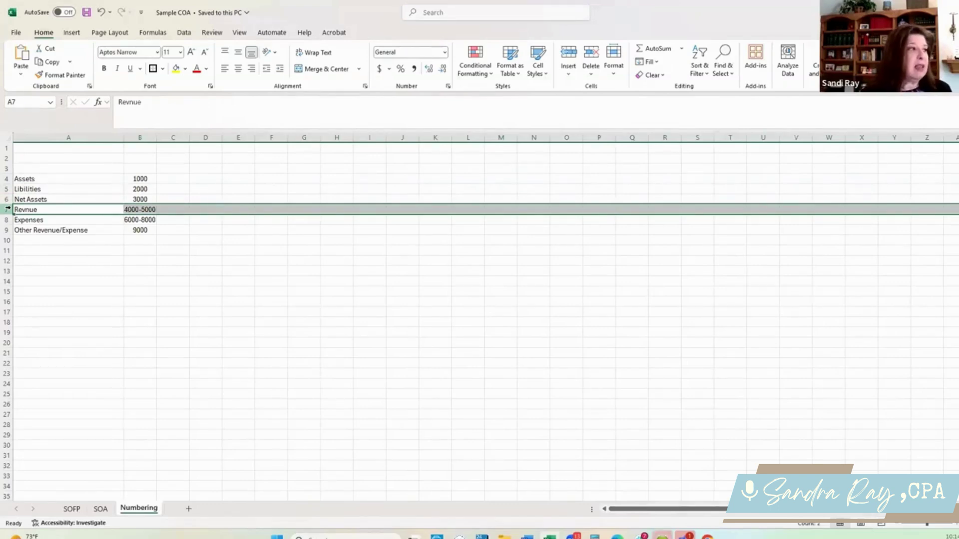
drag(8, 208, 7, 219)
click(7, 219)
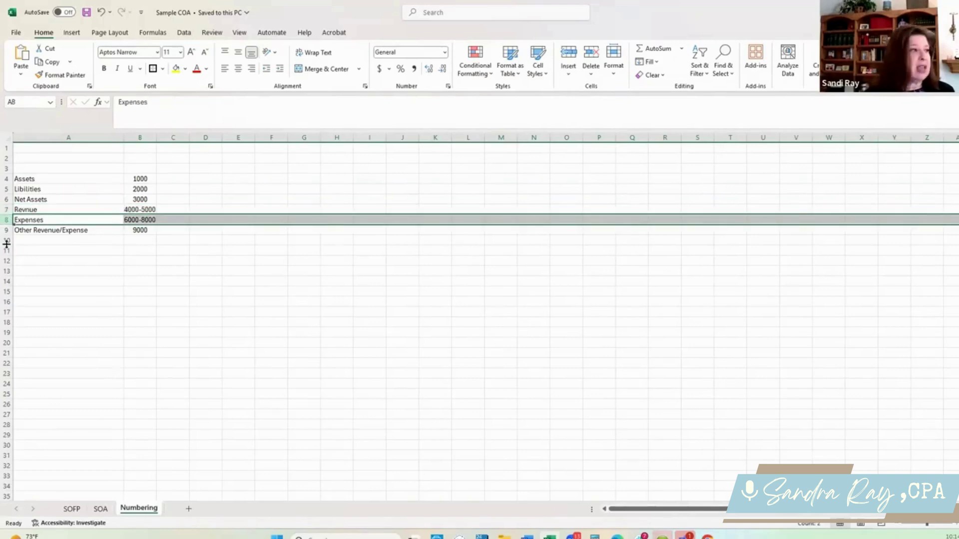
click(6, 230)
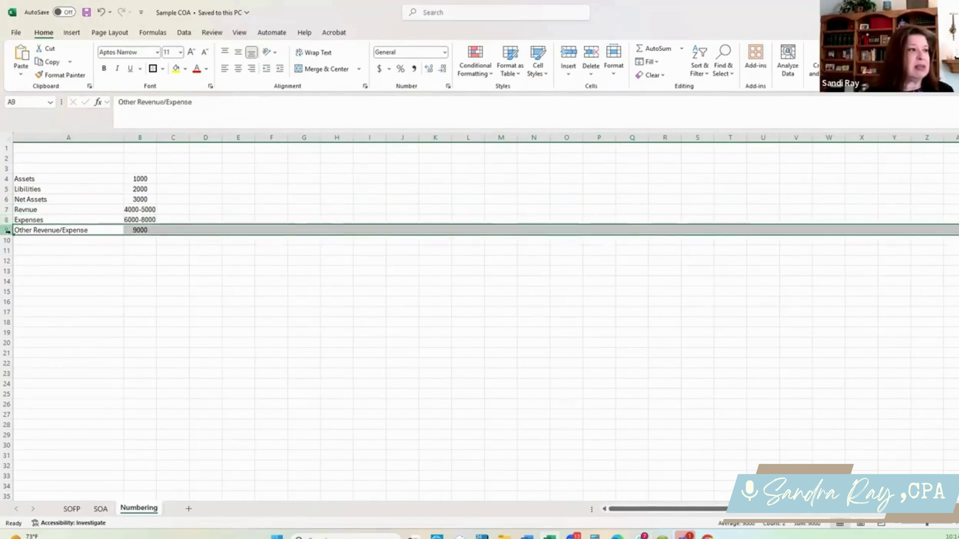